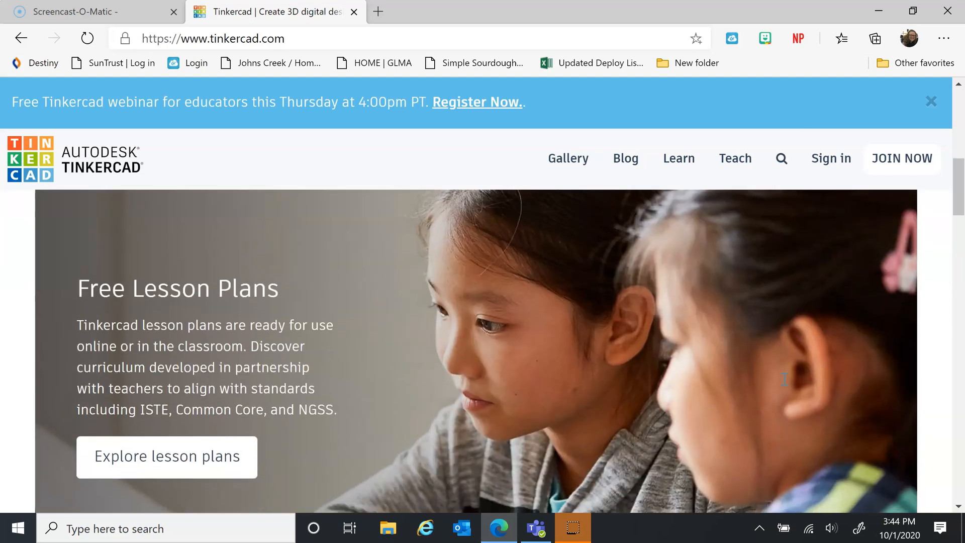
scroll(783, 378, "down", 5)
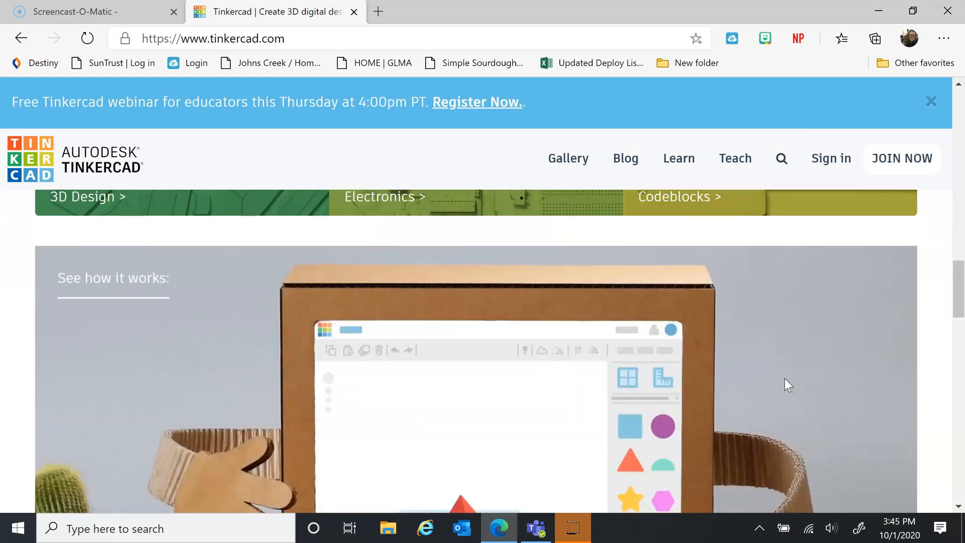
scroll(785, 378, "up", 15)
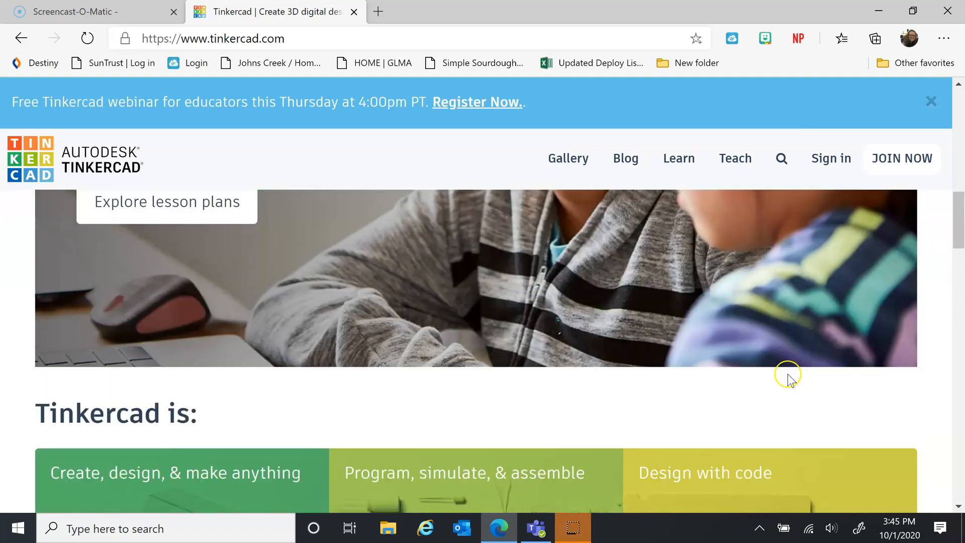
scroll(802, 337, "up", 4)
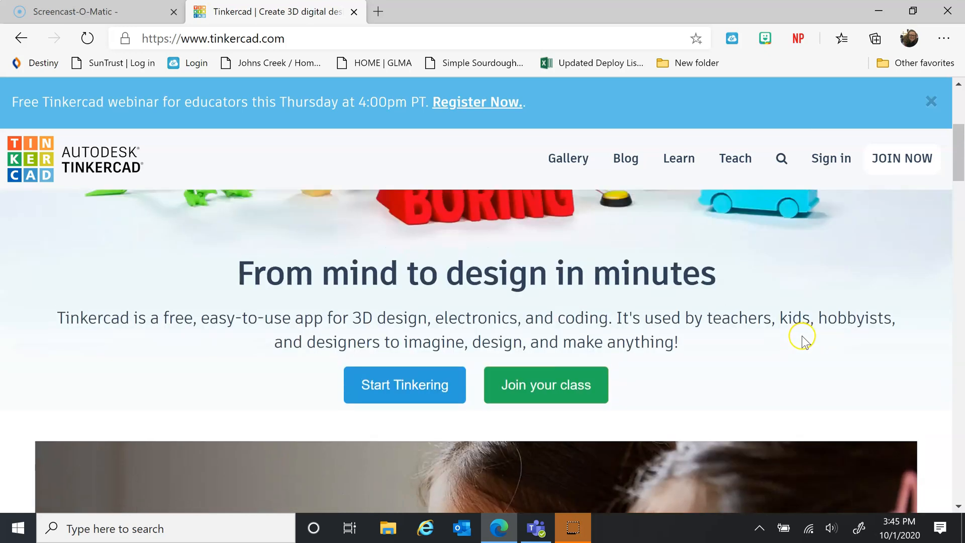
scroll(878, 338, "up", 2)
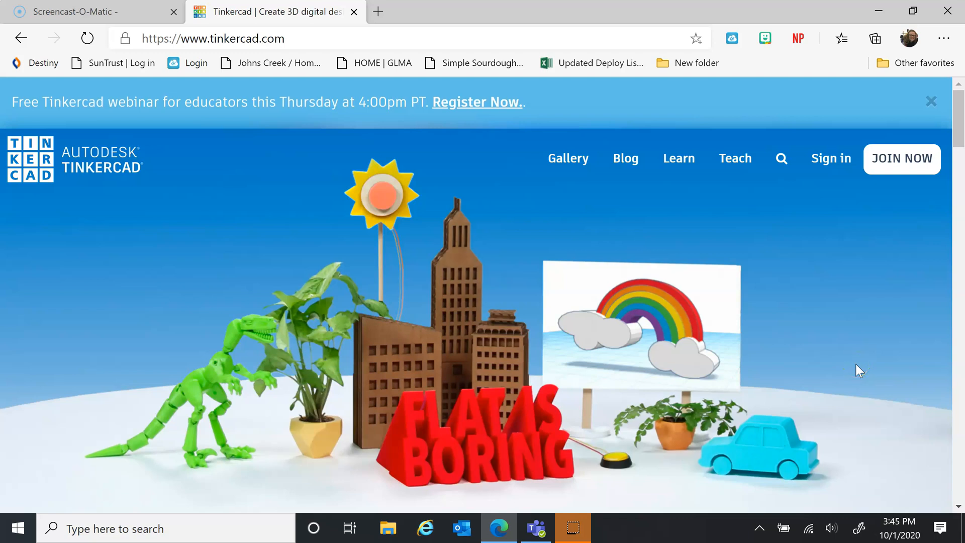
Step: Dismiss the webinar announcement and sign in to the existing Tinkercad account with Google
left_click(932, 101)
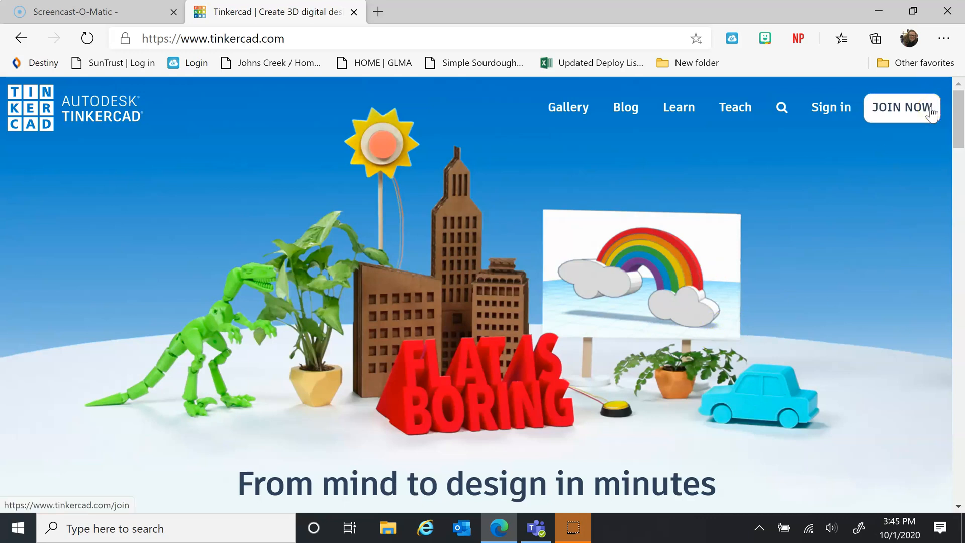
left_click(931, 112)
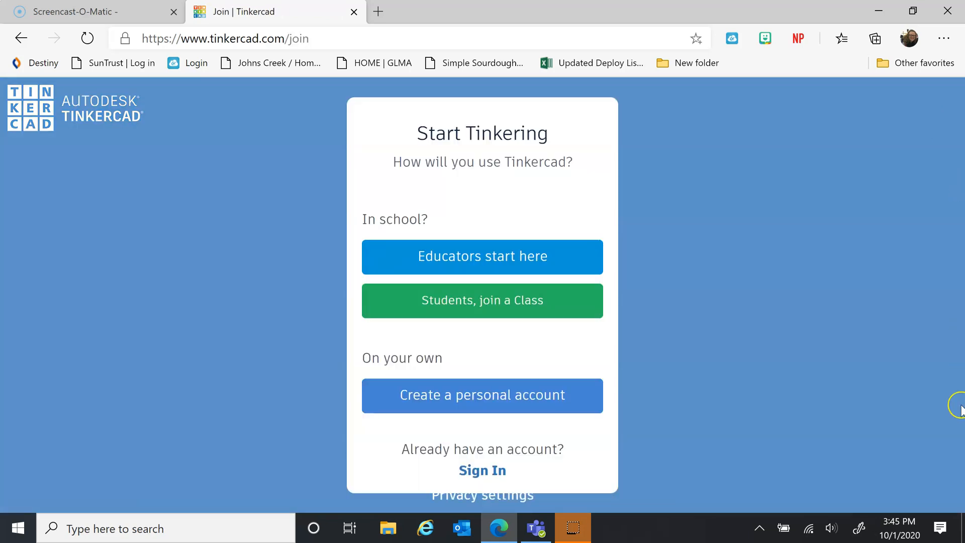
left_click(499, 469)
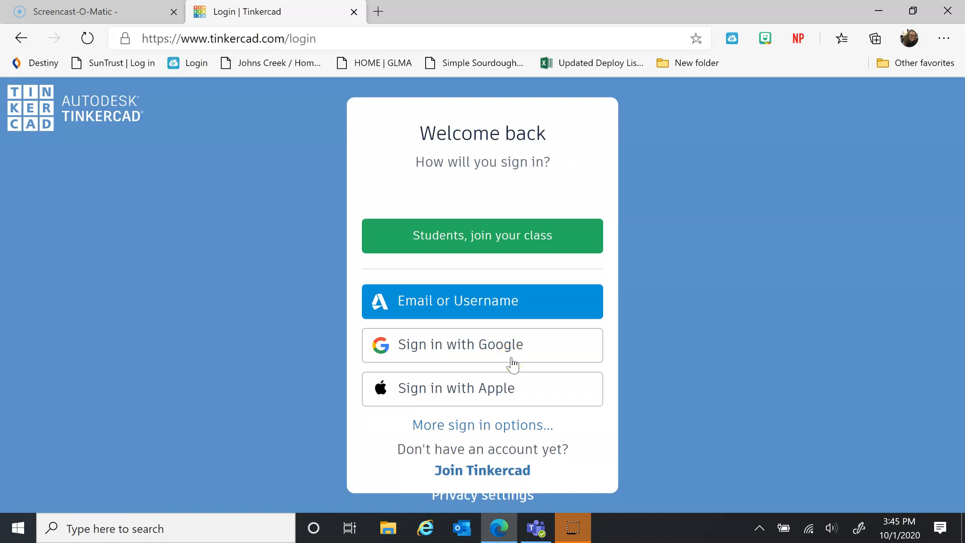
left_click(511, 359)
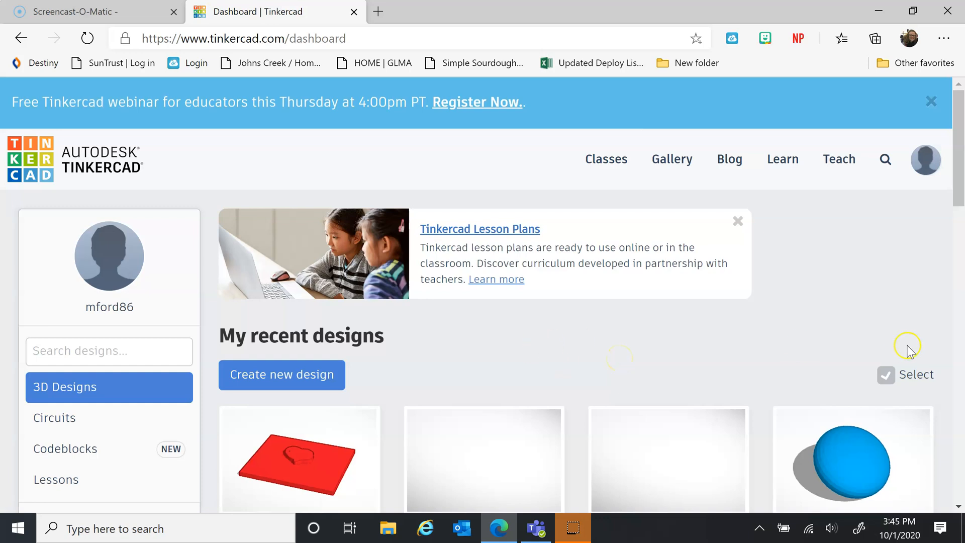
Step: Create a new 3D design and update its workplane grid to the Makerbot Replicator Mini+ preset
left_click(242, 377)
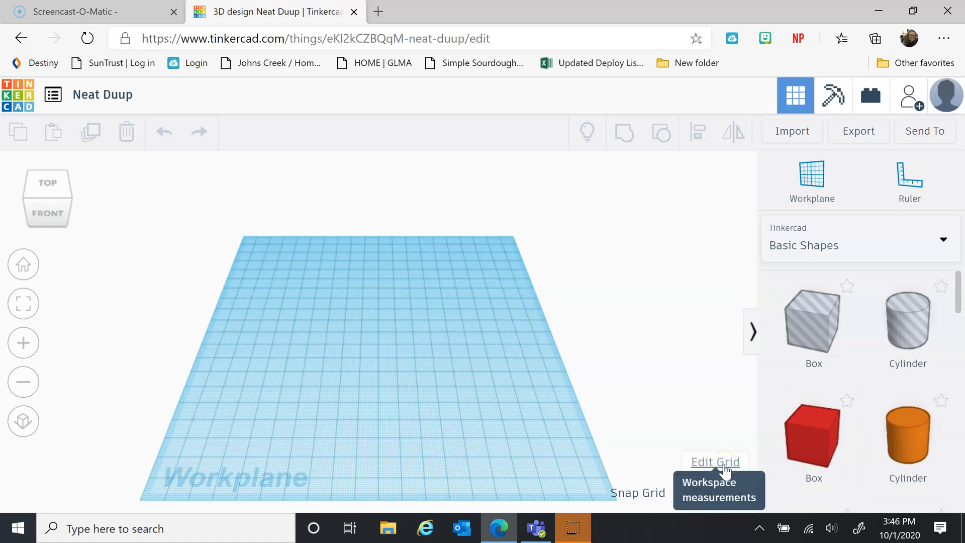
left_click(724, 464)
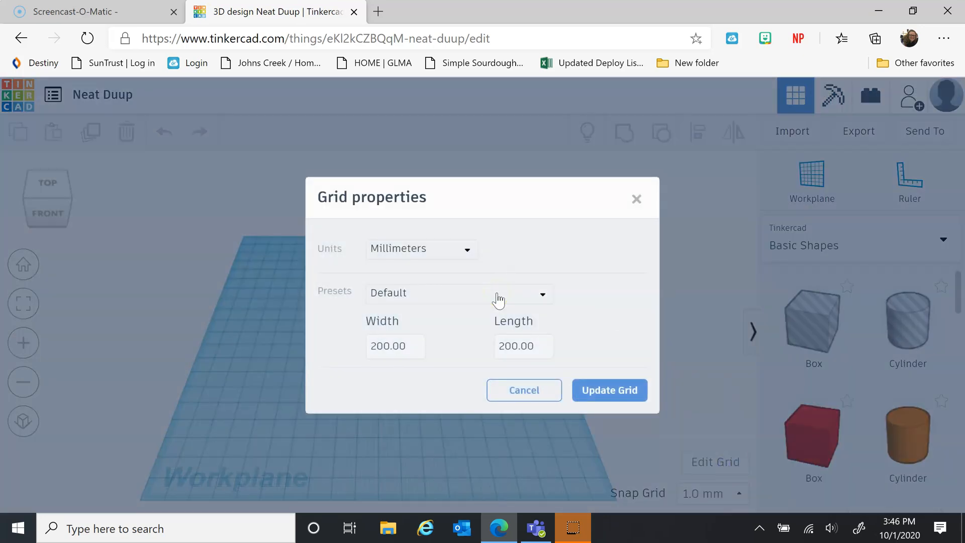
left_click(499, 301)
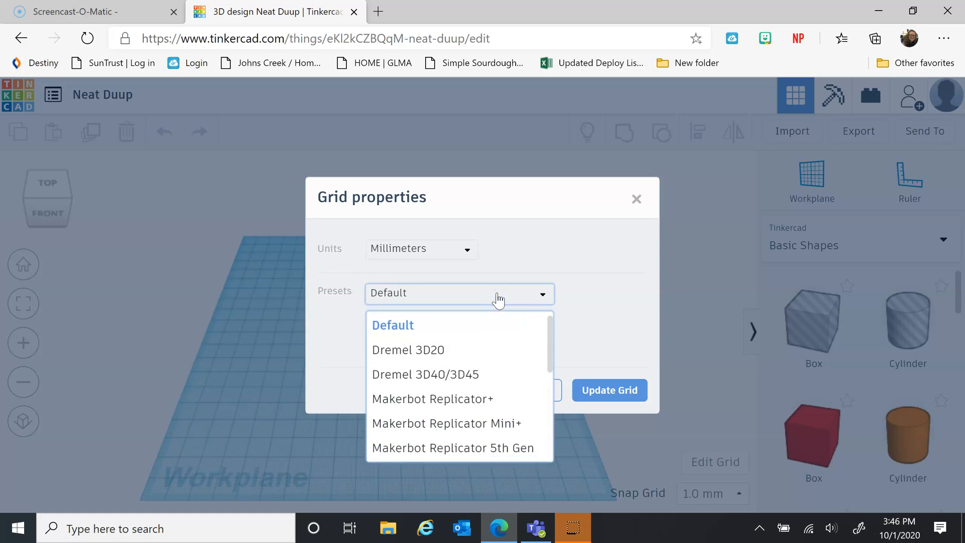
left_click(506, 426)
left_click(581, 387)
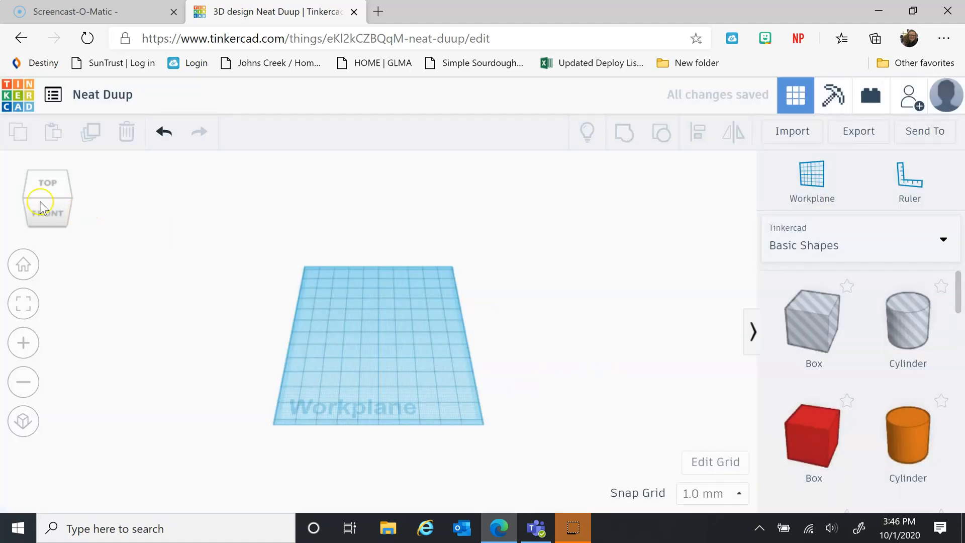
Step: Orbit the workplane and restore the home view, including a brief zoom in and back out
left_click_drag(54, 222, 109, 205)
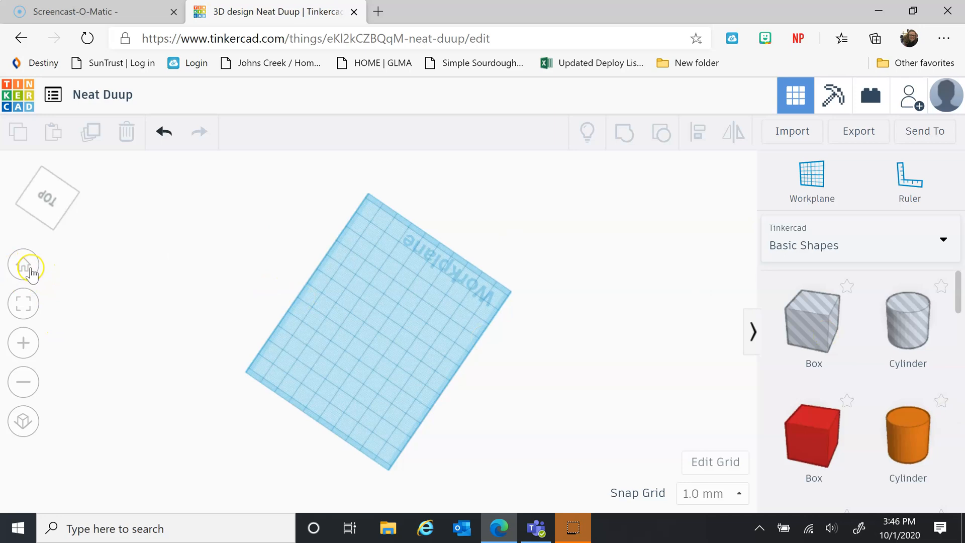
left_click(23, 267)
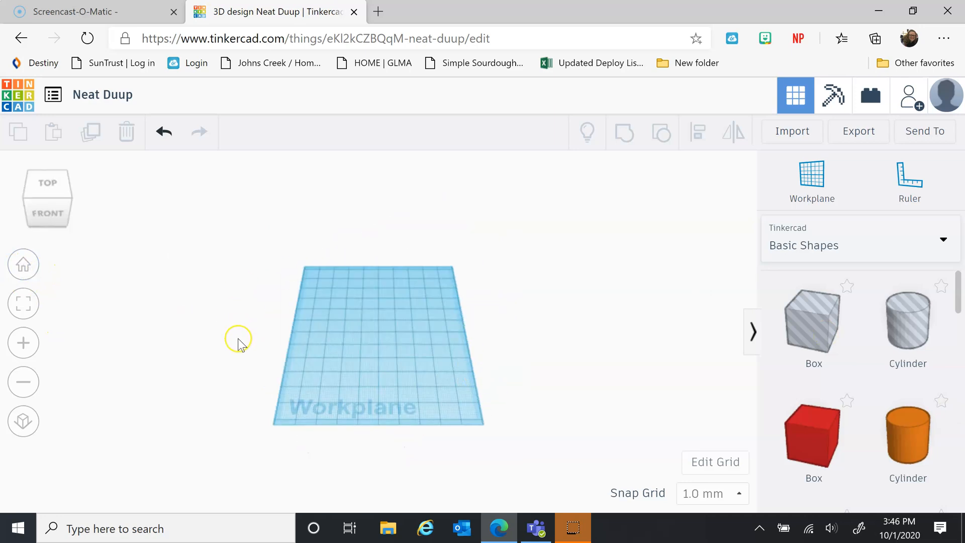
left_click(23, 343)
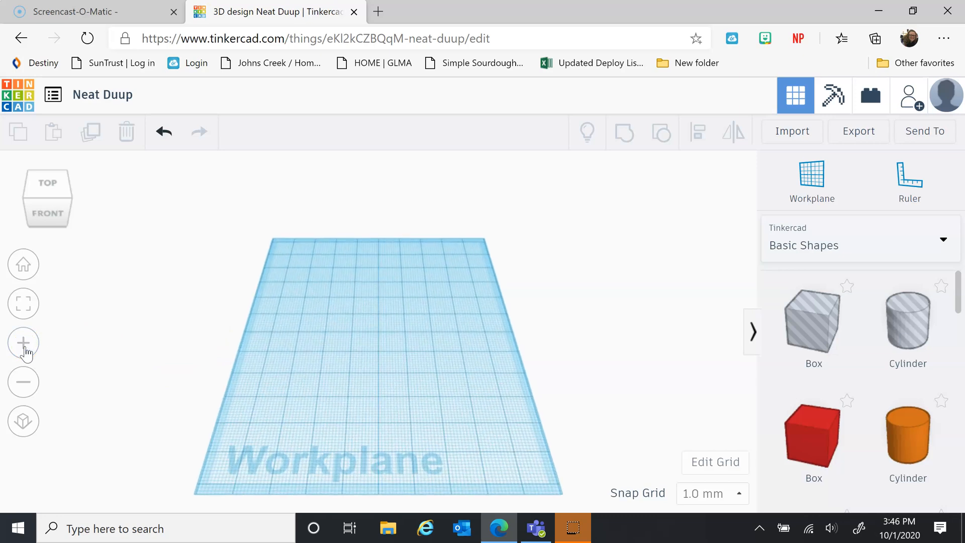
left_click(24, 375)
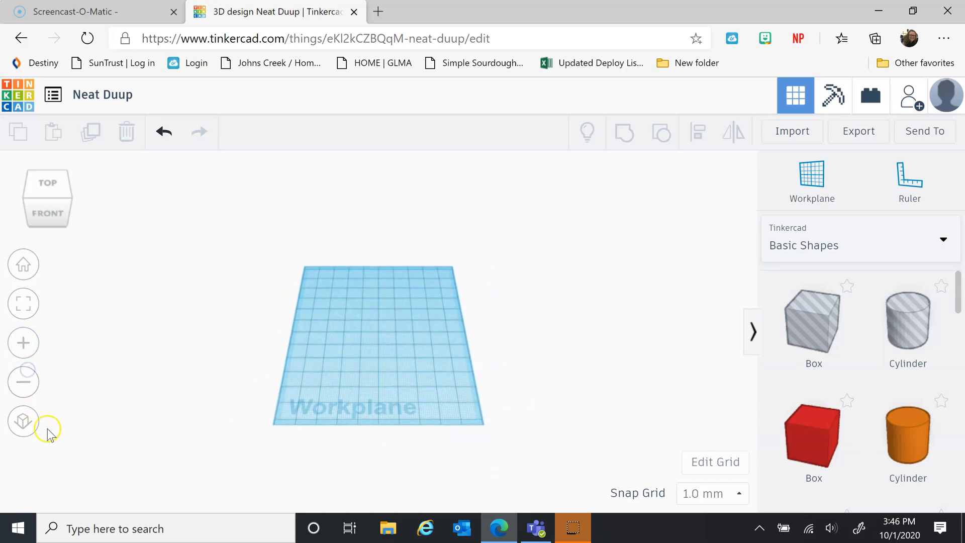
Step: Compare the flat orthographic view of the workplane with the perspective view, ending in perspective
left_click(23, 424)
left_click(23, 424)
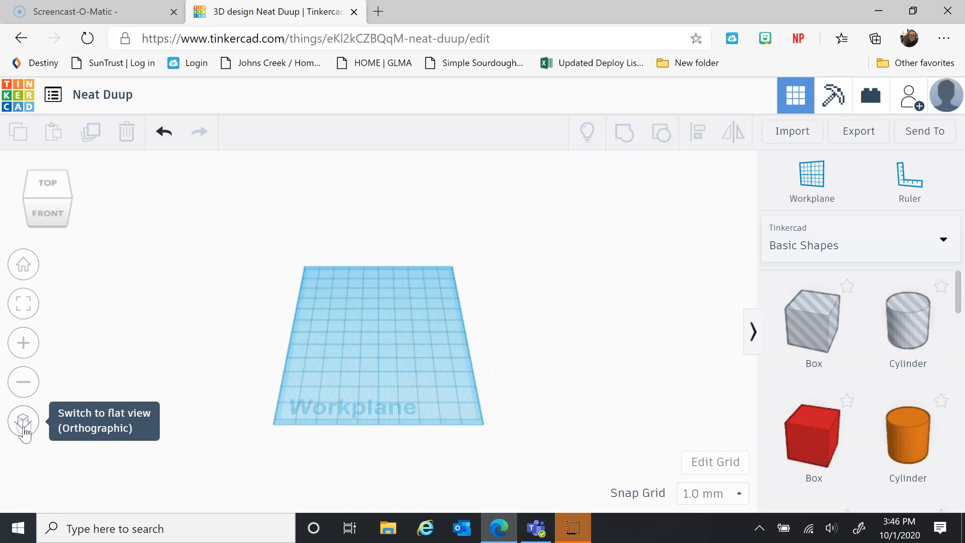
left_click(24, 421)
left_click(24, 421)
left_click(23, 421)
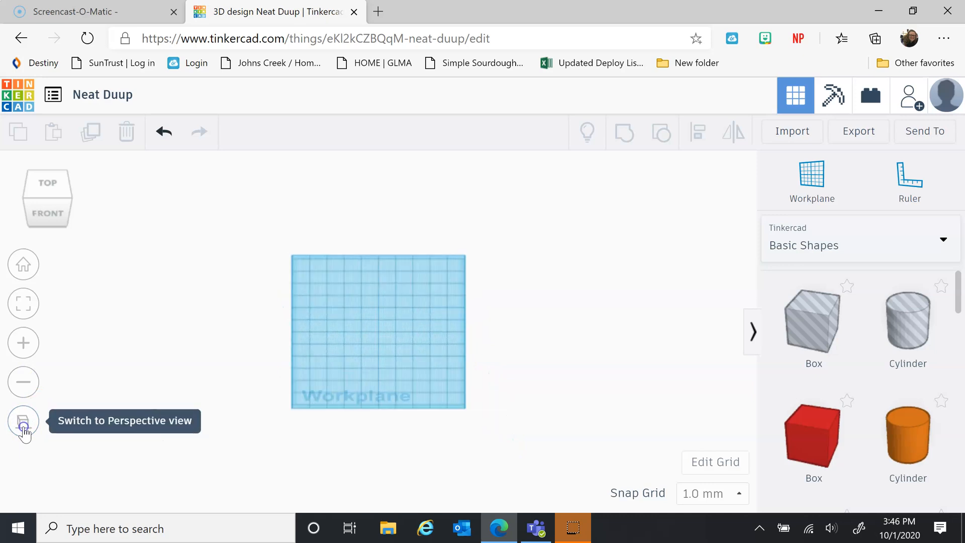
left_click(23, 428)
left_click(23, 428)
left_click(33, 427)
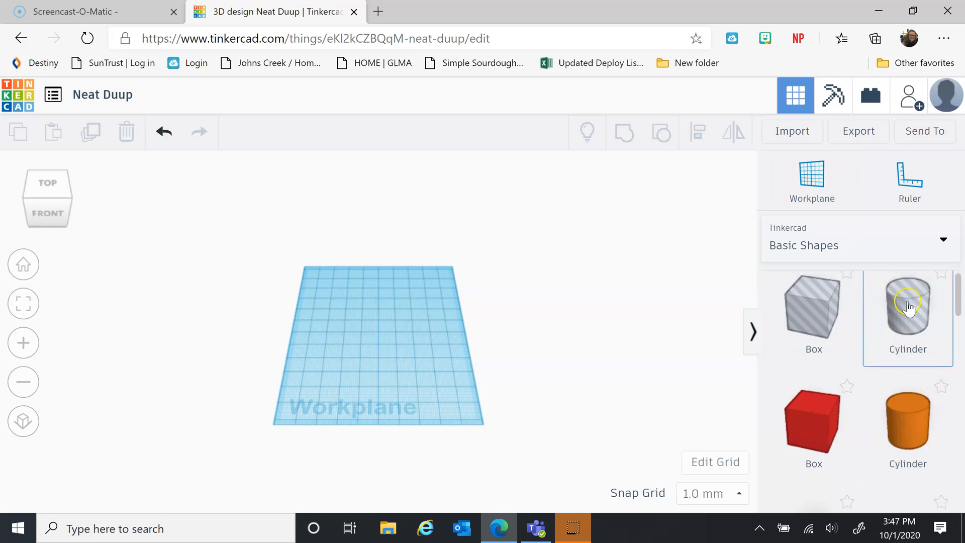
Step: Look through the Basic Shapes collection down to its last shapes
scroll(911, 307, "down", 2)
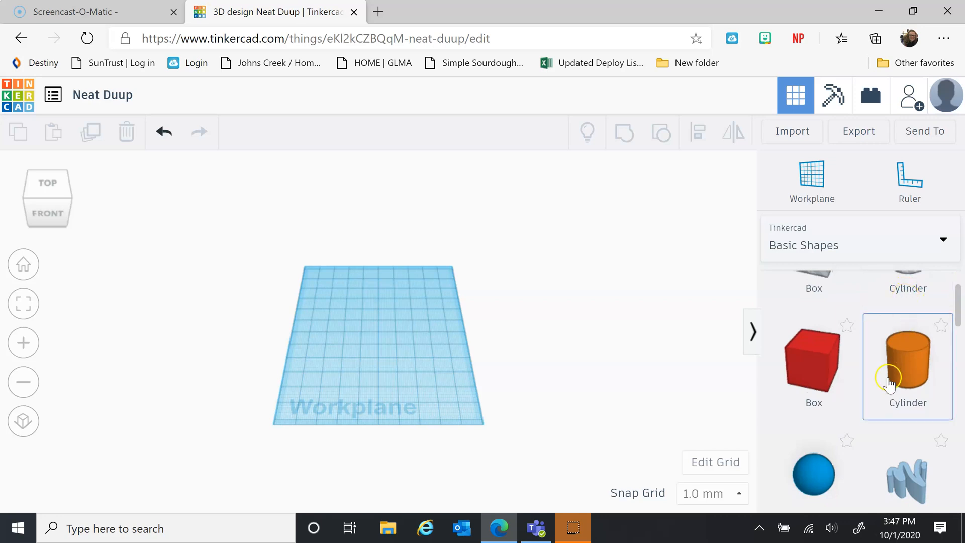
scroll(896, 382, "down", 4)
scroll(895, 382, "down", 4)
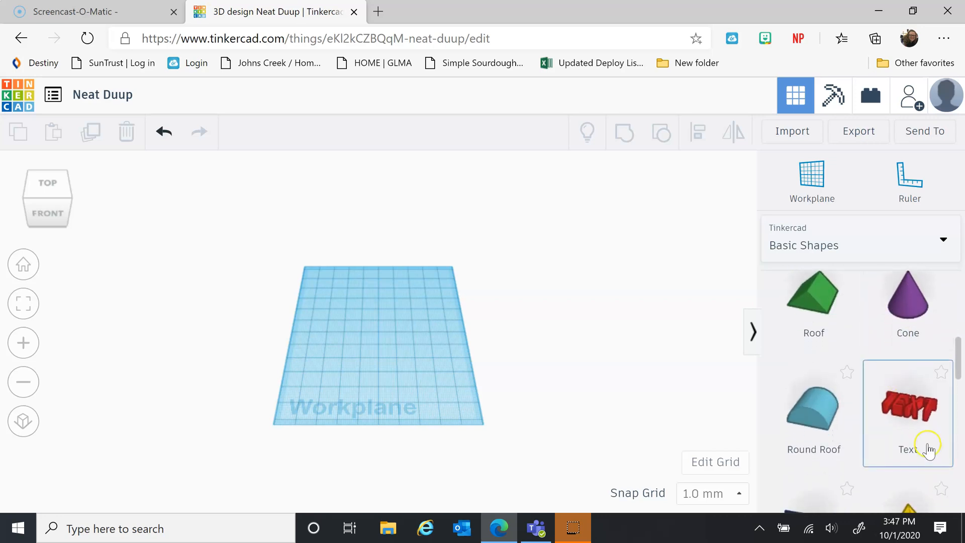
scroll(929, 448, "down", 5)
scroll(927, 450, "down", 5)
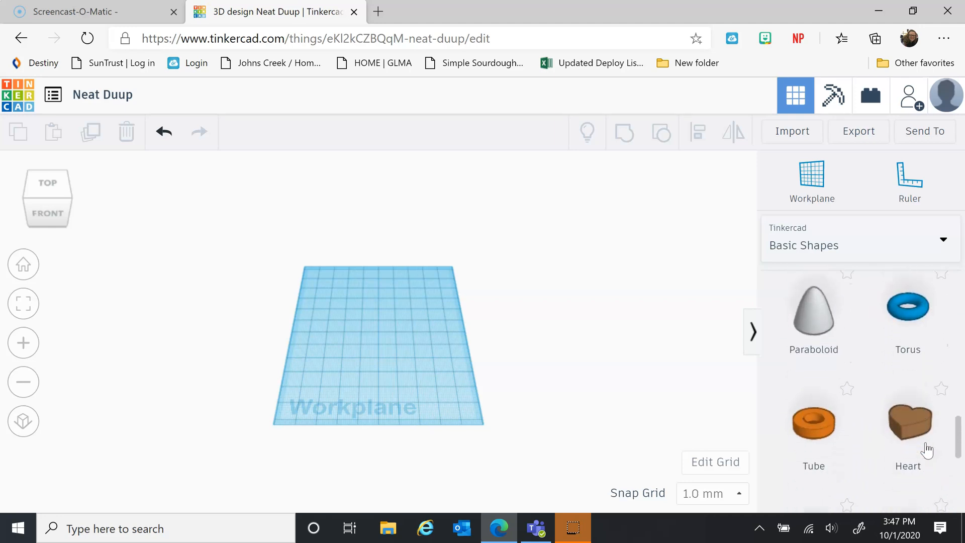
scroll(927, 449, "down", 4)
scroll(927, 449, "down", 3)
Step: Switch the shape library to the Making at home collection and look through its household objects
left_click(926, 245)
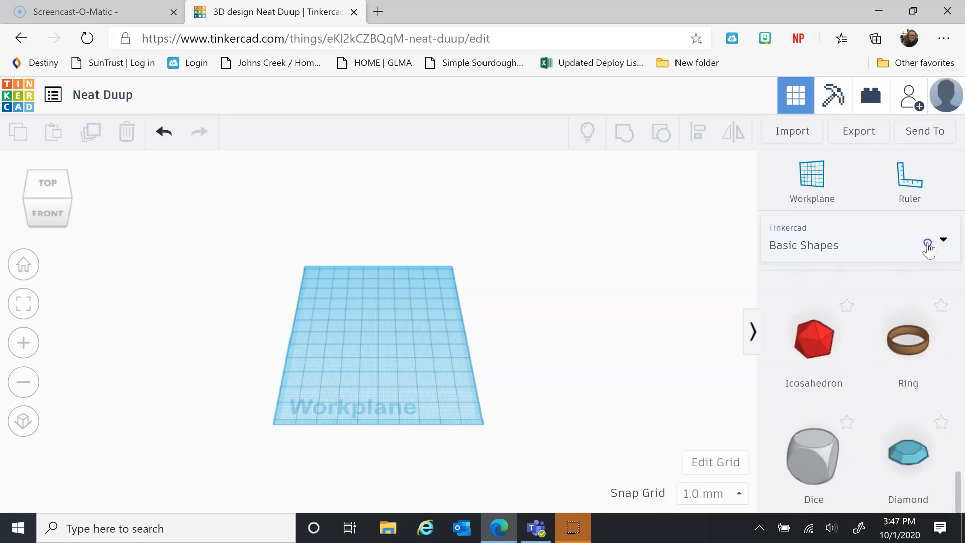
left_click(933, 314)
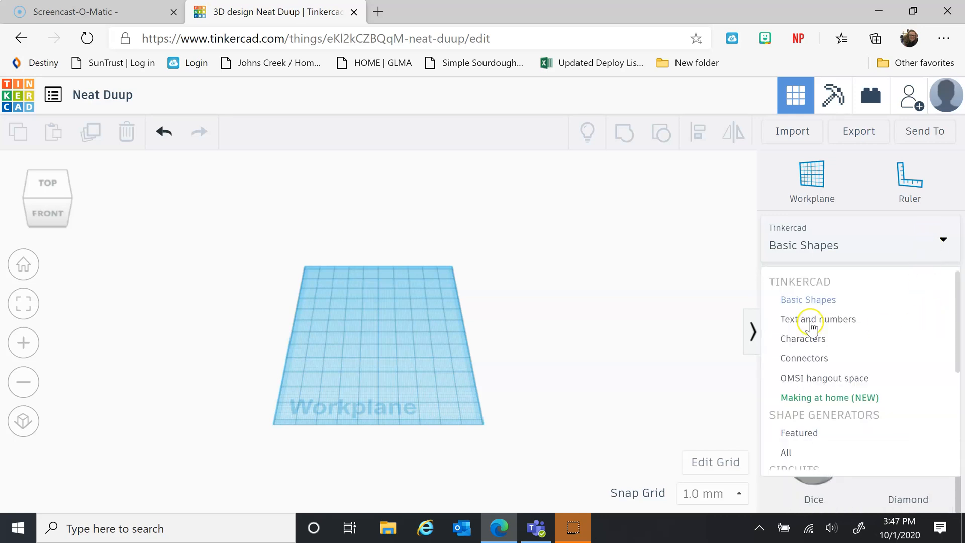
scroll(888, 356, "down", 2)
scroll(890, 359, "up", 1)
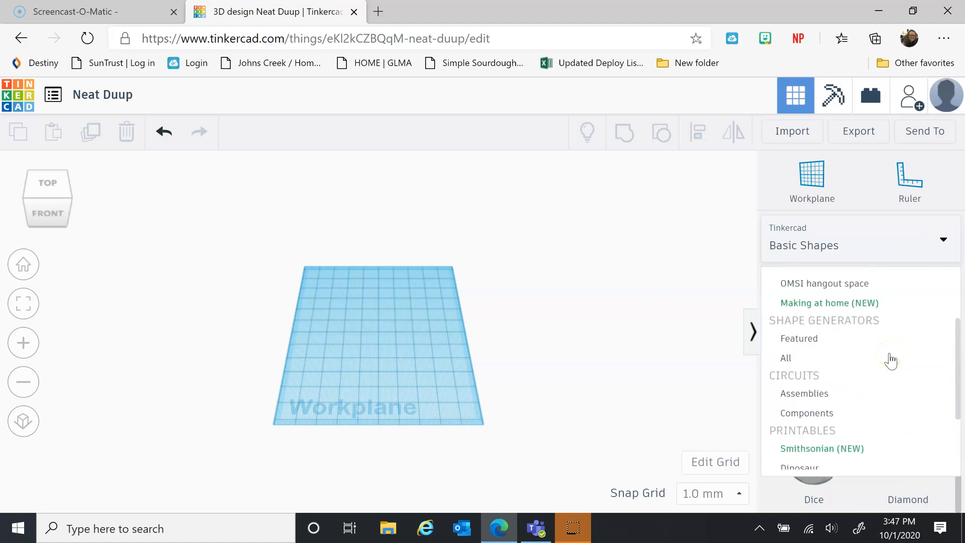
left_click(865, 334)
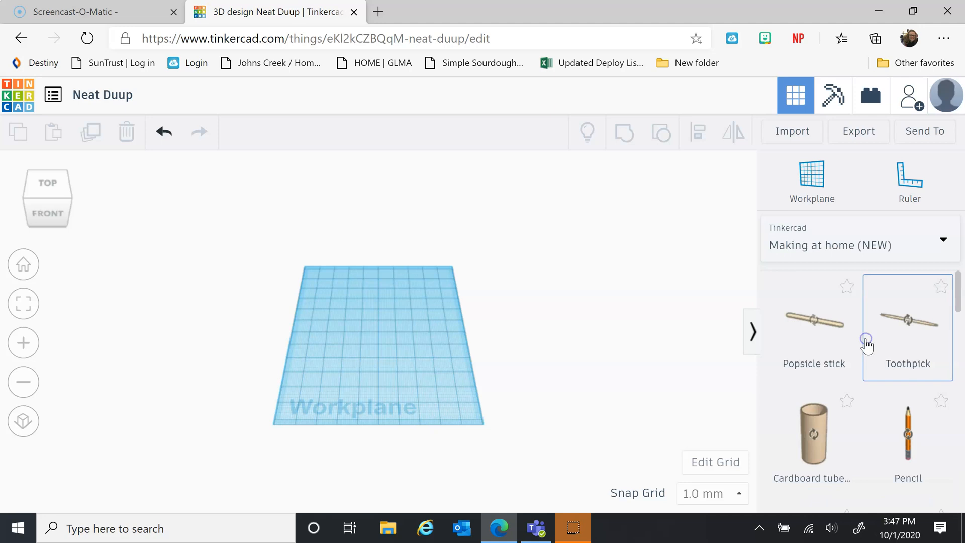
left_click(838, 347)
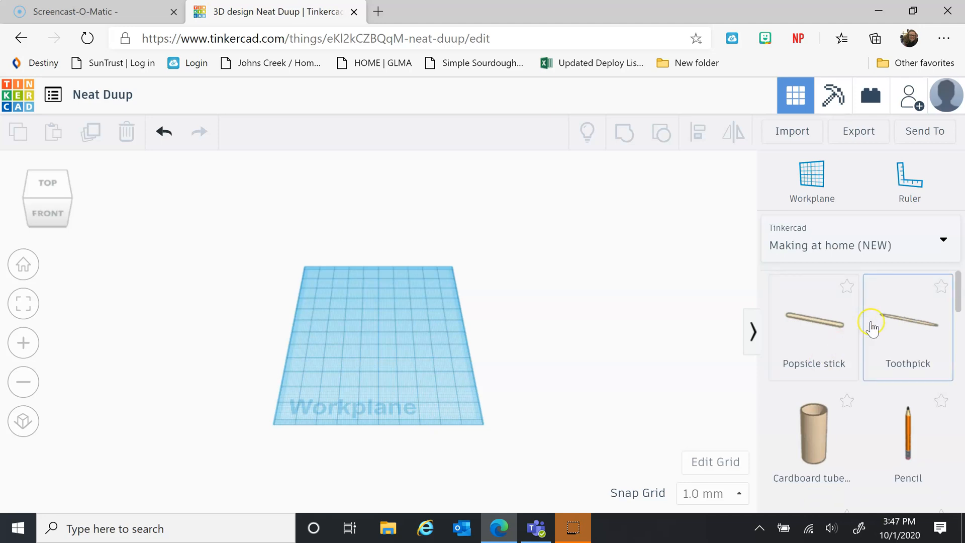
scroll(924, 358, "down", 3)
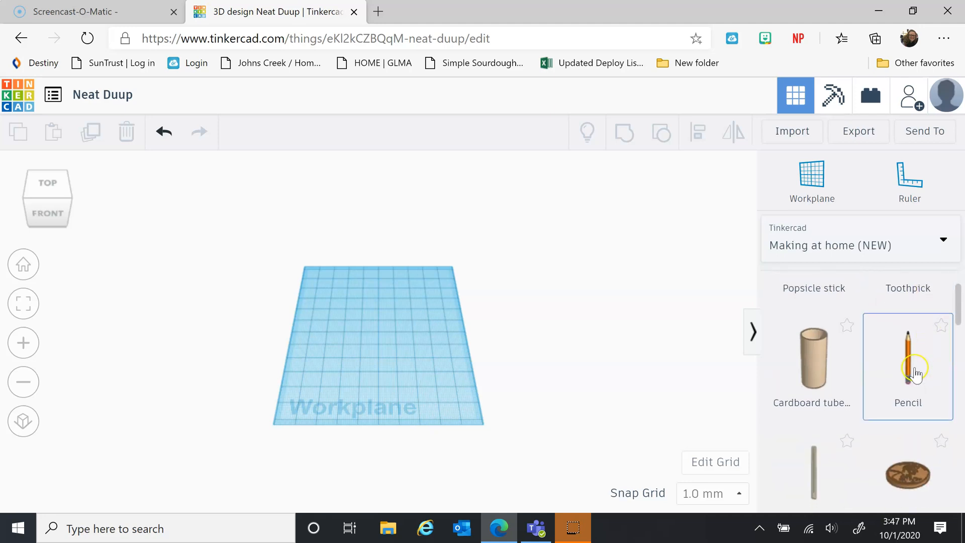
scroll(915, 371, "down", 4)
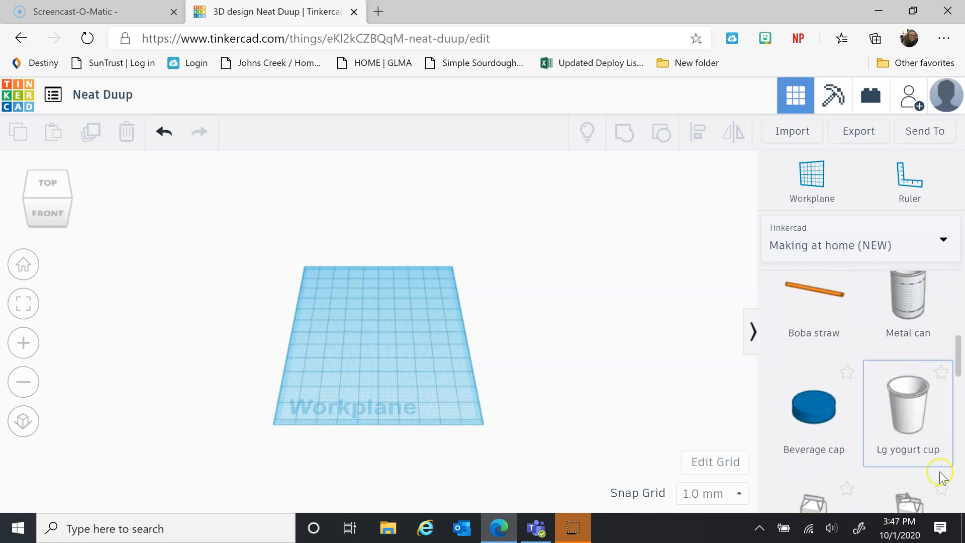
scroll(927, 462, "down", 3)
left_click(930, 460)
scroll(930, 462, "down", 2)
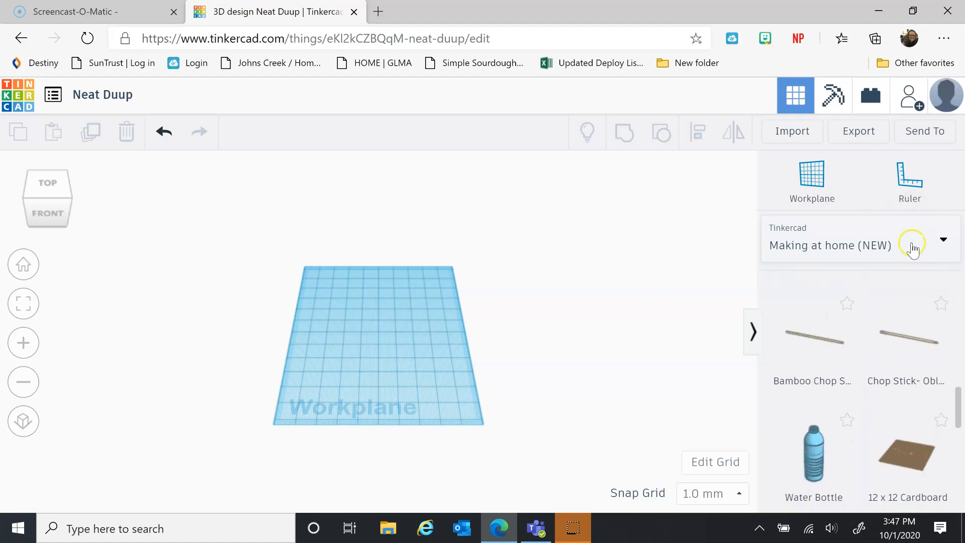
Step: Switch the shape library to the Text and numbers collection and look through its letters
left_click(914, 246)
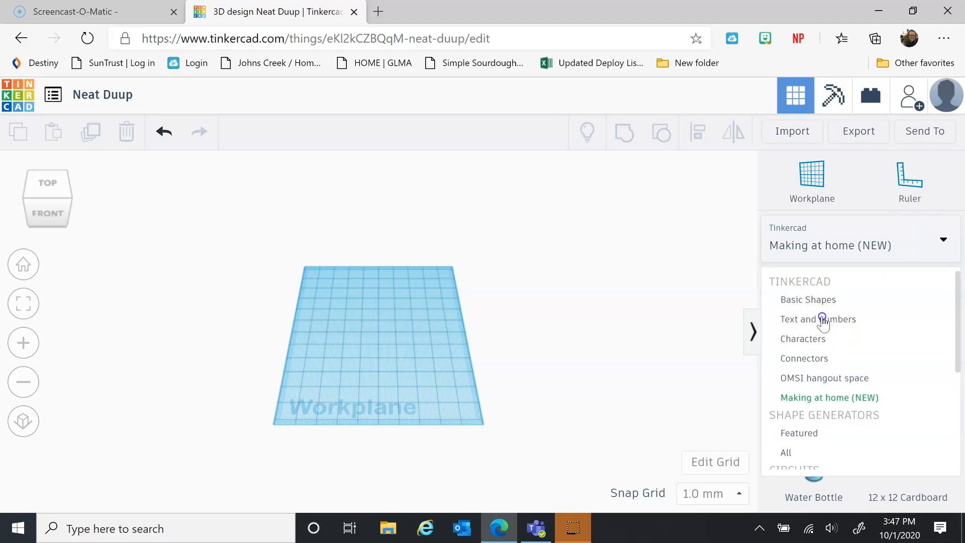
left_click(823, 322)
scroll(926, 338, "down", 4)
scroll(930, 346, "down", 9)
scroll(929, 346, "down", 9)
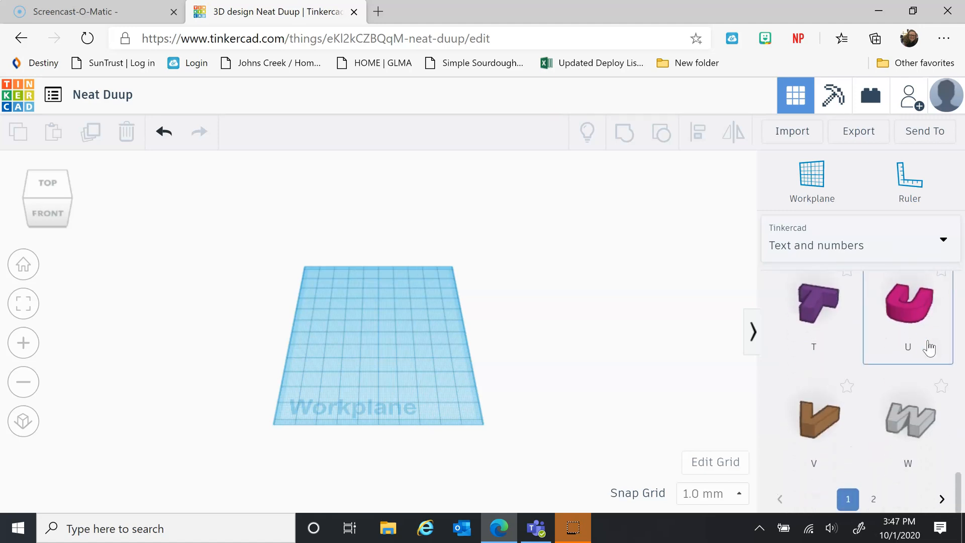
Step: Return the shape library to Basic Shapes and place a solid red box near the middle of the workplane
left_click(915, 234)
left_click(828, 301)
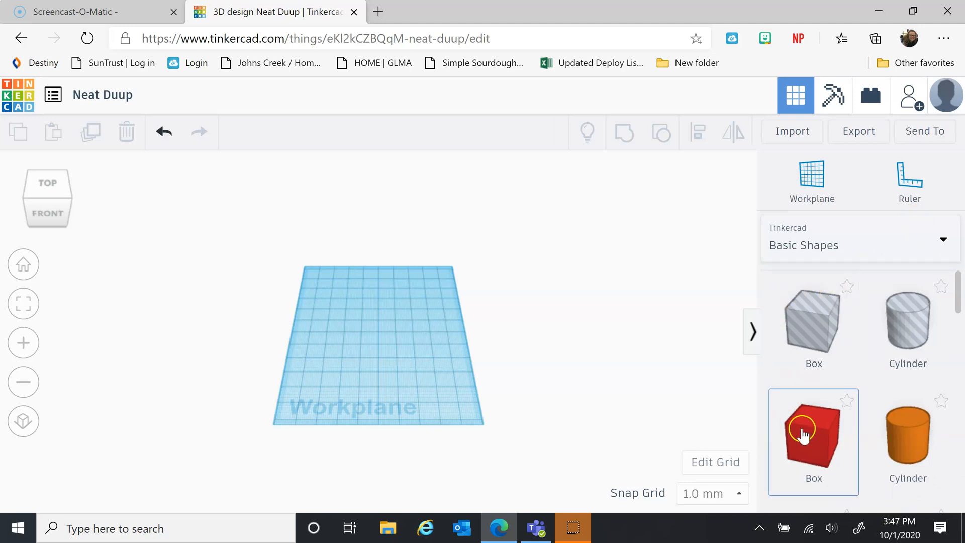
left_click(812, 430)
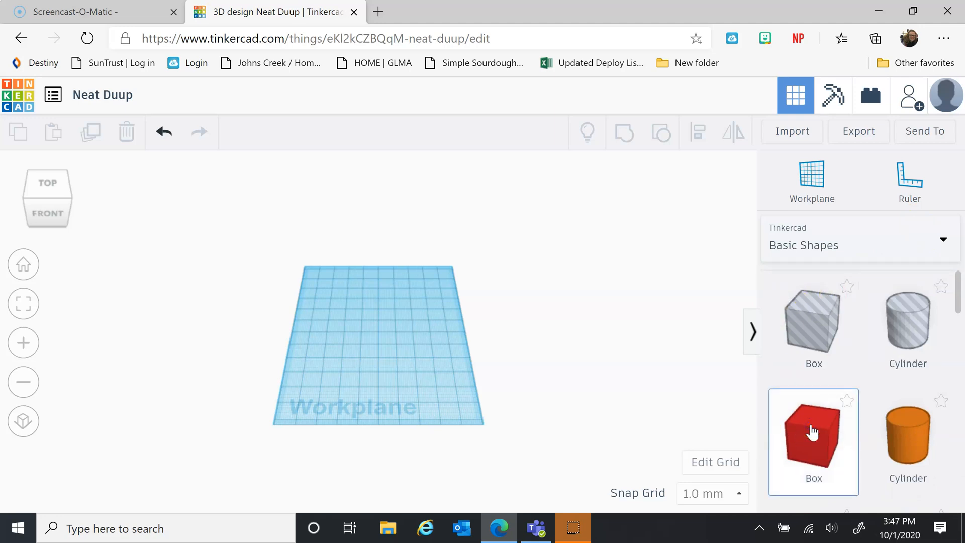
left_click(813, 435)
left_click(708, 482)
left_click(379, 338)
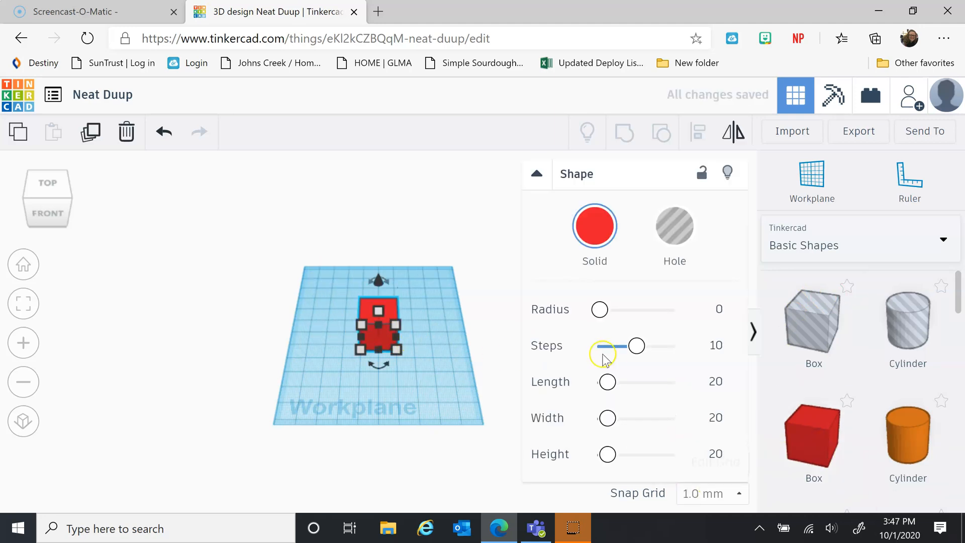
Step: From the front view, reduce the red box's height to about 17 mm and try moving it vertically
left_click(53, 201)
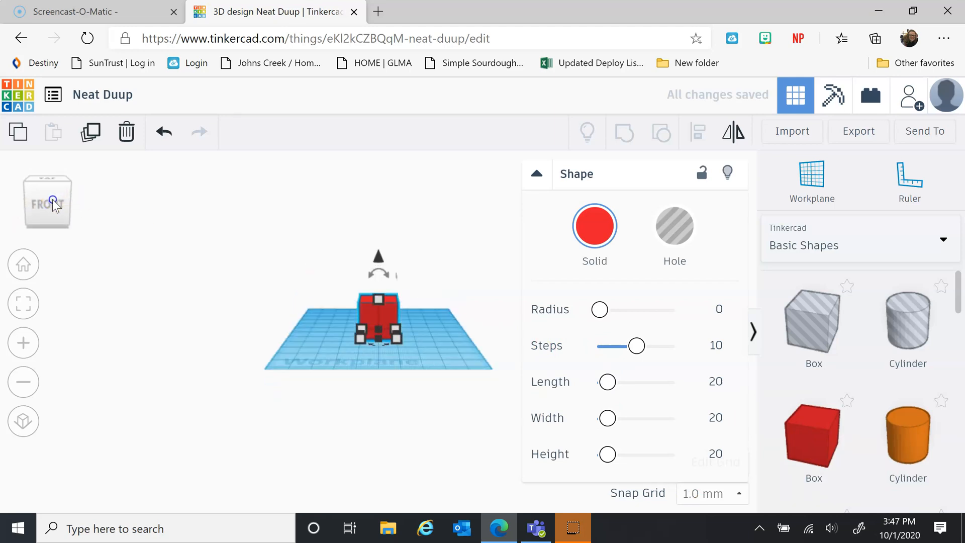
left_click_drag(52, 199, 52, 198)
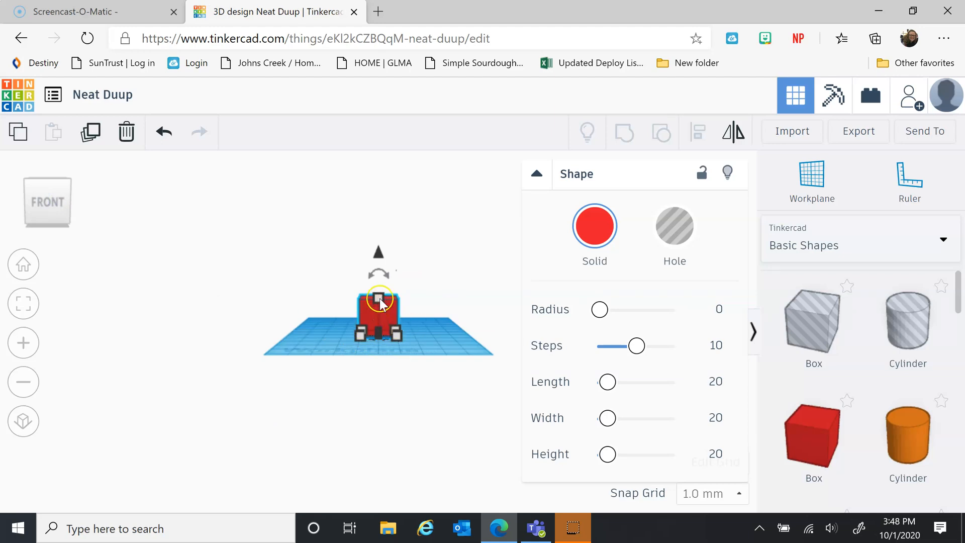
mouse_move(375, 303)
left_mouse_down()
mouse_move(375, 326)
mouse_move(374, 302)
left_mouse_up()
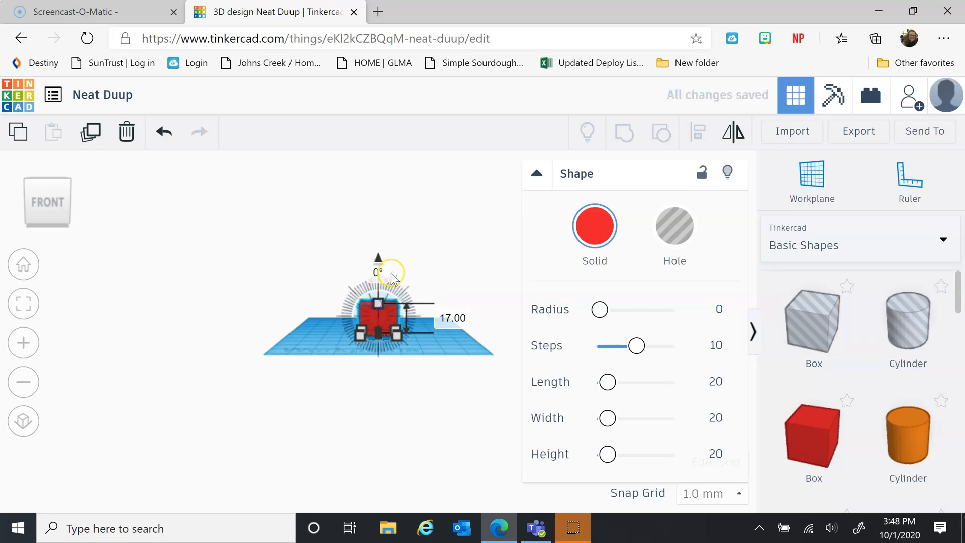
left_click_drag(380, 265, 383, 293)
mouse_move(382, 260)
left_mouse_down()
mouse_move(384, 233)
mouse_move(401, 347)
mouse_move(392, 244)
mouse_move(395, 261)
left_mouse_up()
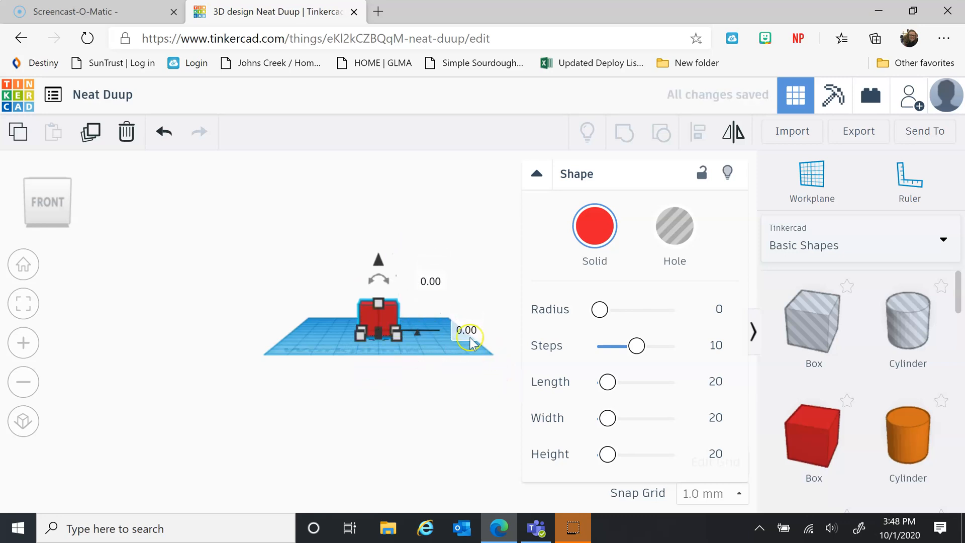
Step: Flatten the red box into a thin slab by lowering its top face toward the workplane
left_click(56, 215)
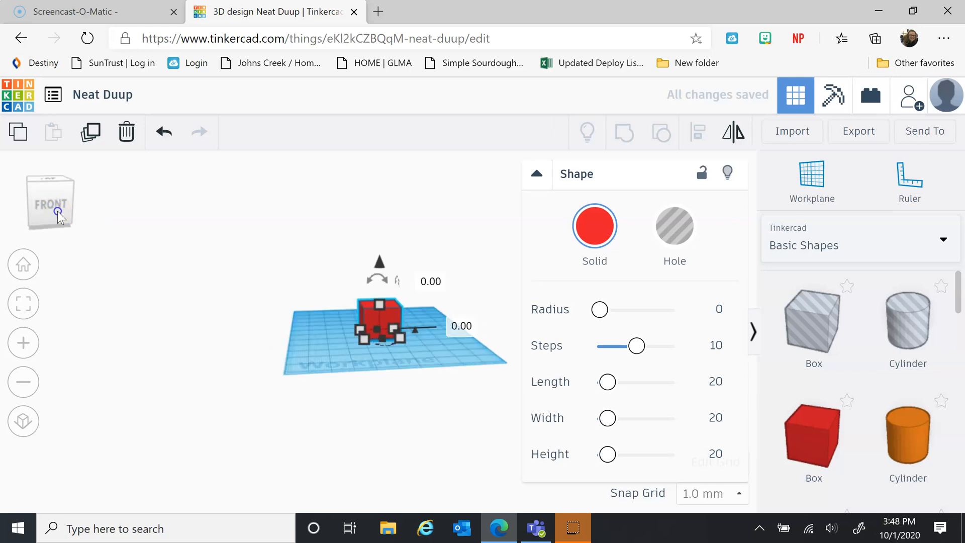
mouse_move(58, 212)
left_mouse_down()
mouse_move(49, 206)
mouse_move(59, 213)
left_mouse_up()
left_click(58, 213)
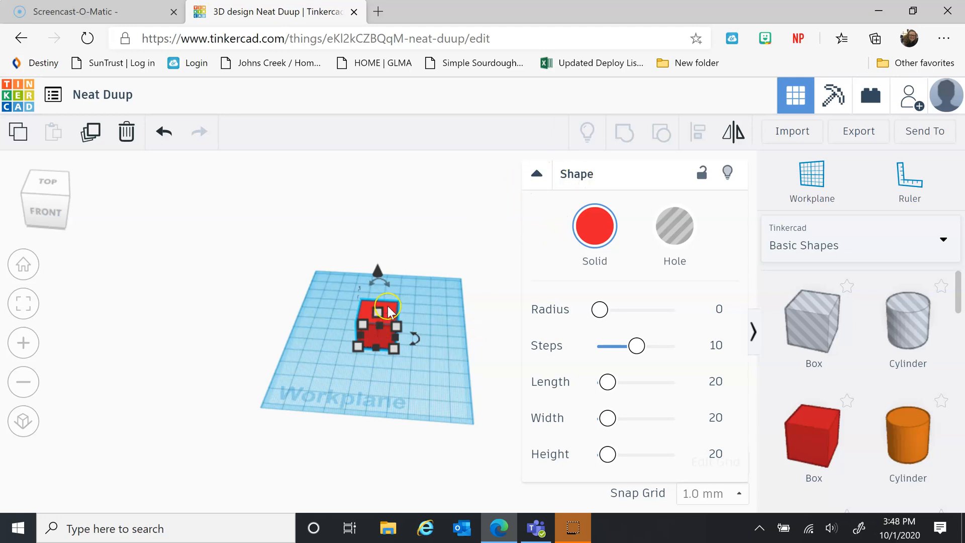
left_click(47, 201)
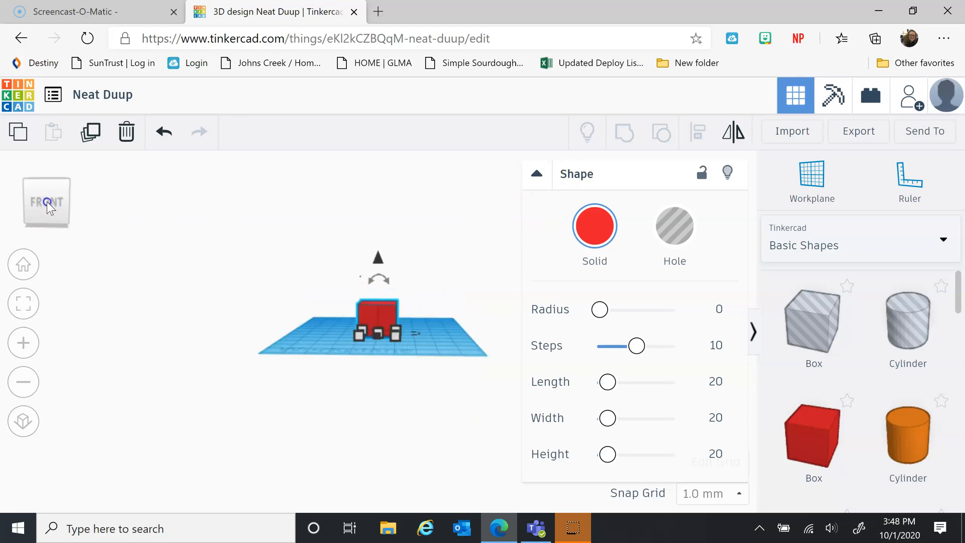
left_click(374, 304)
left_click(67, 221)
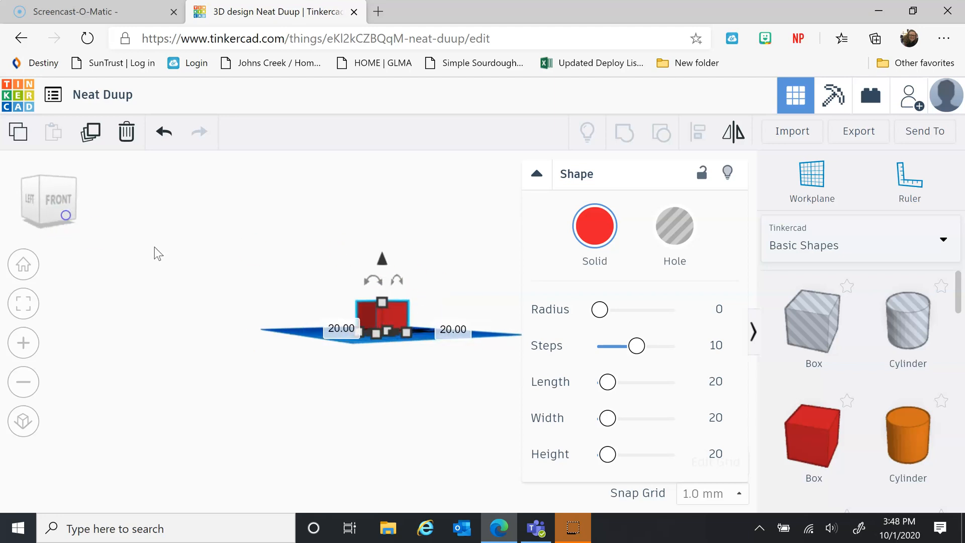
left_click_drag(402, 301, 387, 325)
Step: Enlarge the red slab from above into a wide square around the middle of the workplane, and deselect it
left_click(49, 207)
left_click_drag(49, 204, 39, 217)
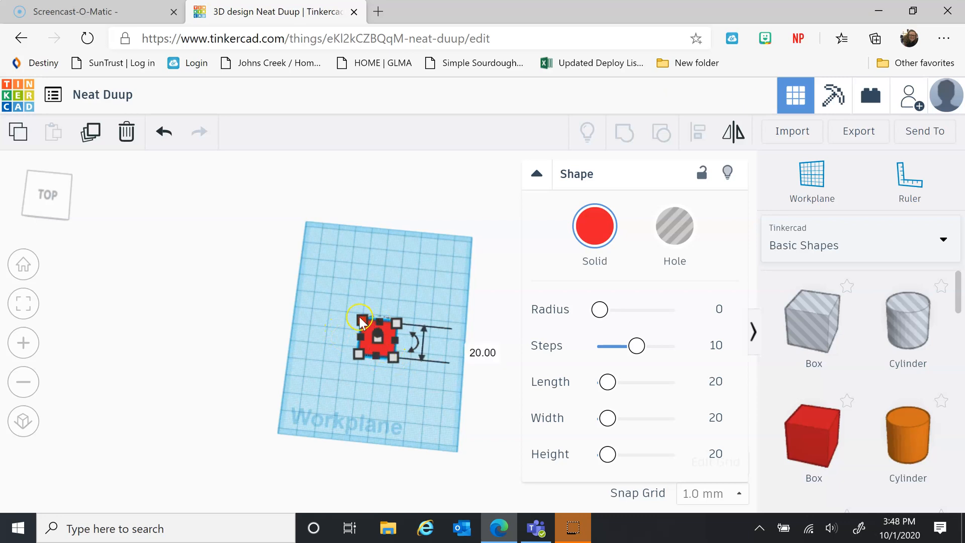
mouse_move(397, 360)
left_mouse_down()
mouse_move(429, 402)
mouse_move(401, 384)
mouse_move(384, 353)
left_mouse_up()
left_click(31, 206)
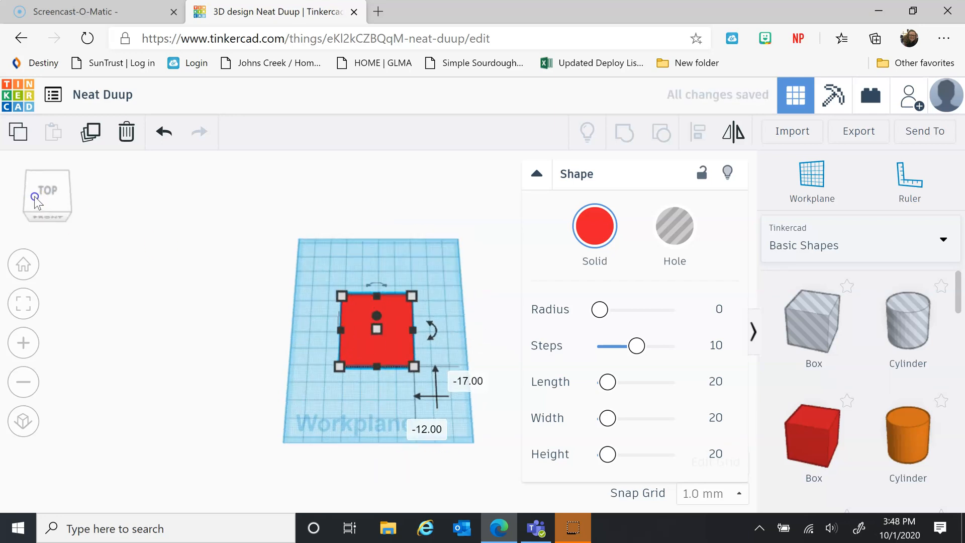
left_click_drag(35, 190, 34, 192)
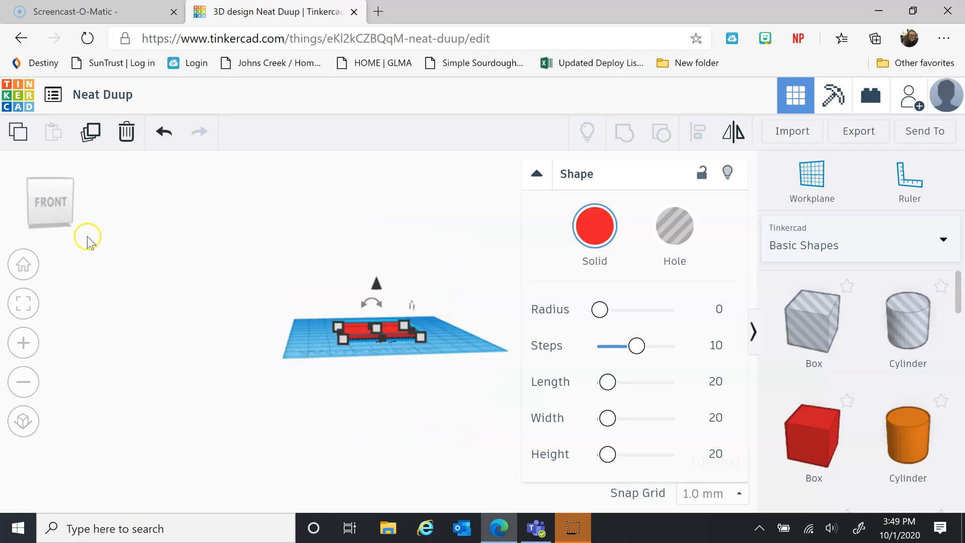
mouse_move(57, 203)
left_mouse_down()
mouse_move(59, 234)
mouse_move(55, 214)
left_mouse_up()
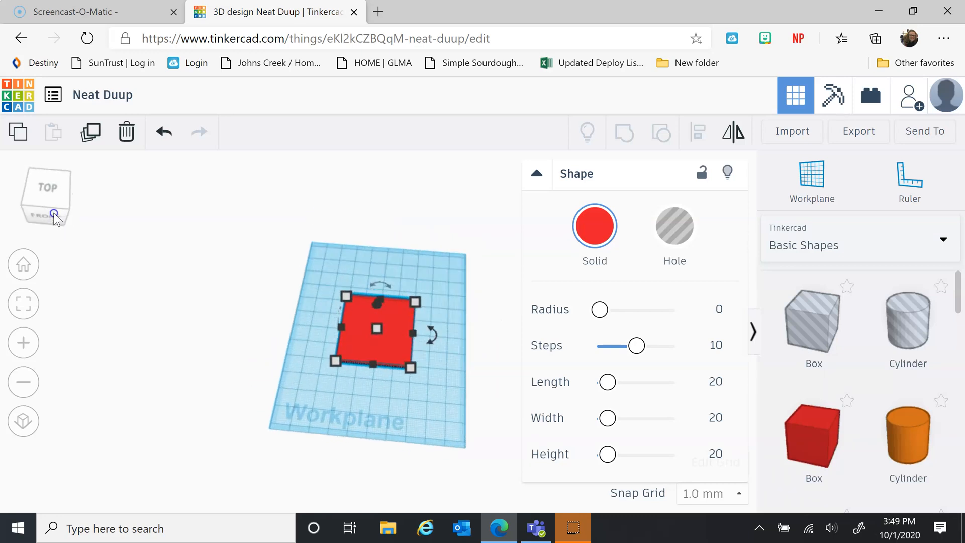
left_click(54, 215)
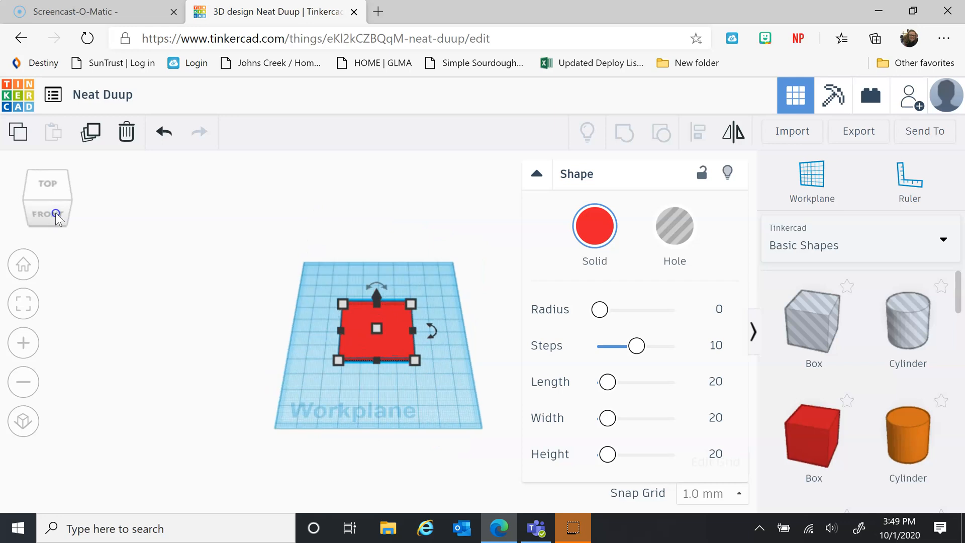
left_click(465, 258)
Step: Place a Scribble shape from Basic Shapes on the red slab so its drawing canvas opens
scroll(945, 386, "down", 5)
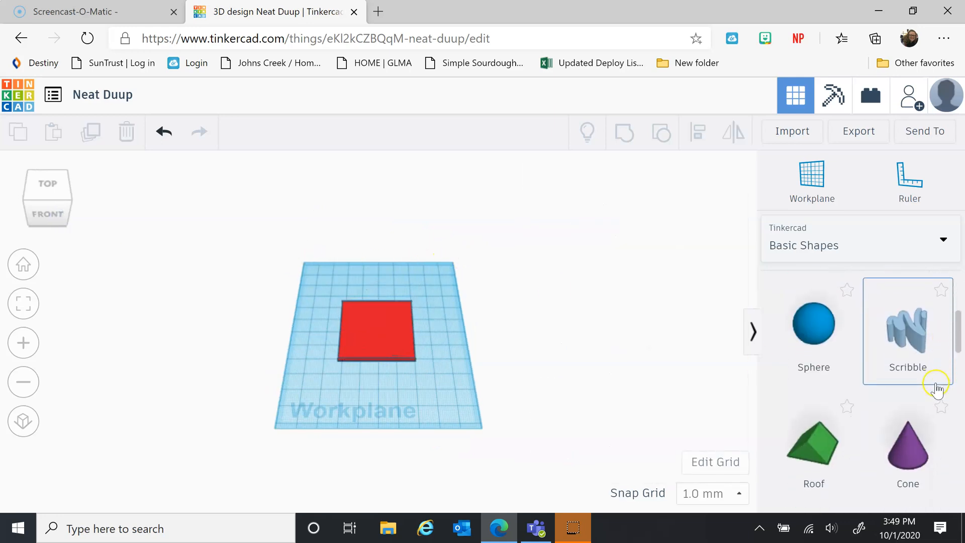
left_click(927, 375)
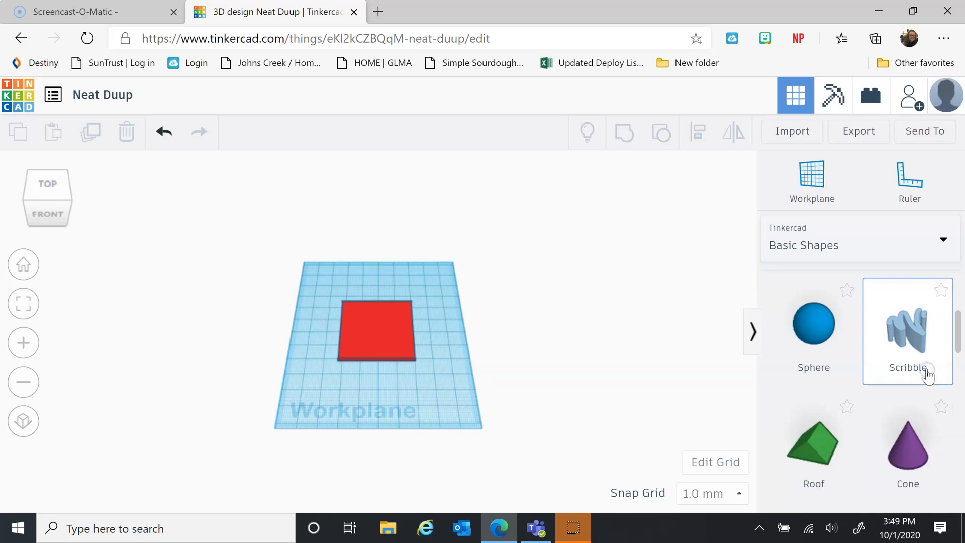
left_click(957, 348)
mouse_move(960, 428)
left_mouse_down()
mouse_move(603, 420)
mouse_move(372, 327)
left_mouse_up()
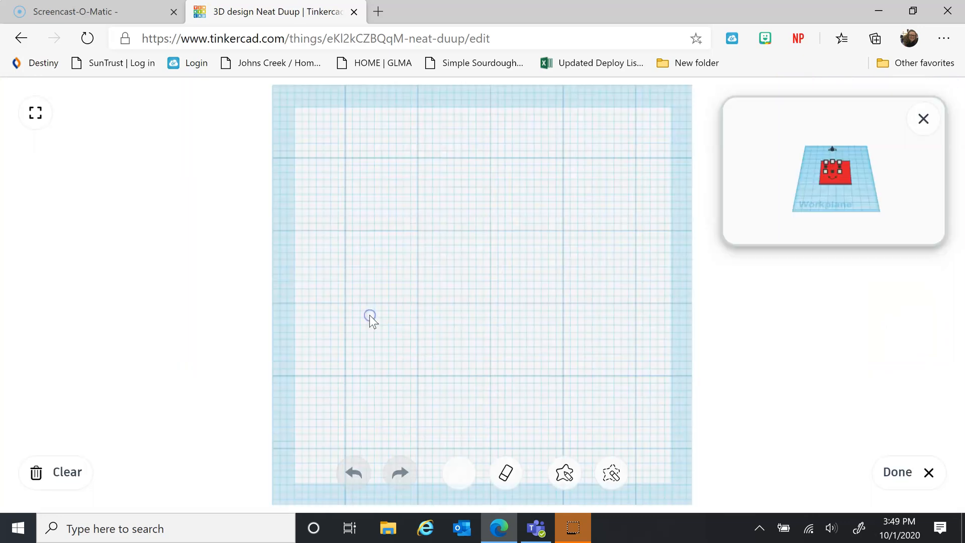
left_click(366, 320)
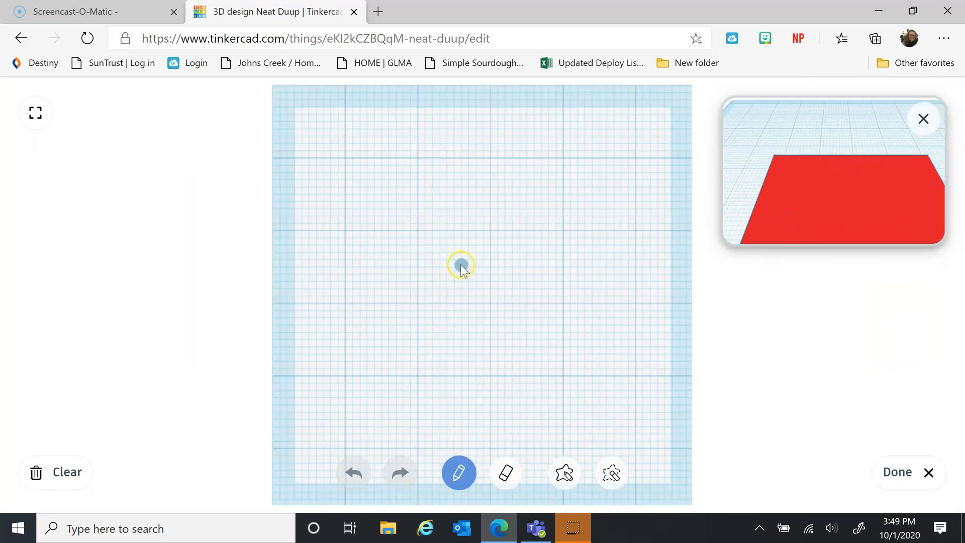
Step: Draw a closed freehand head outline with two dot eyes and a filled nose inside it
mouse_move(455, 263)
left_mouse_down()
mouse_move(439, 281)
mouse_move(455, 339)
left_mouse_up()
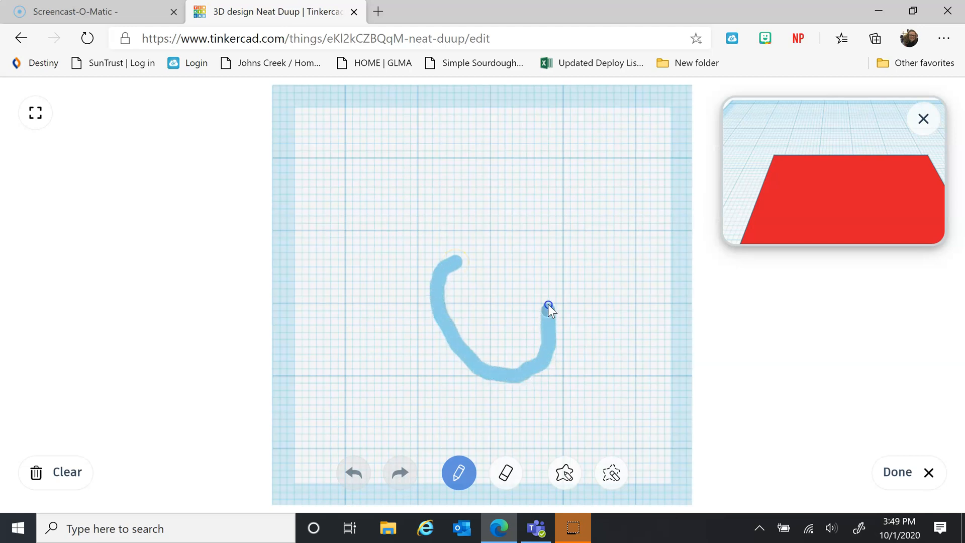
left_click_drag(465, 257, 457, 261)
left_click(467, 290)
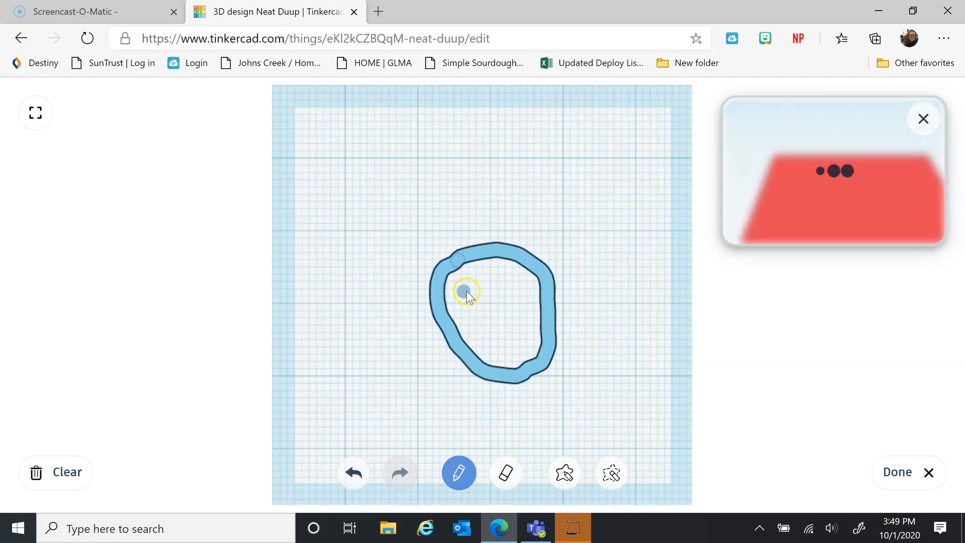
left_click(496, 289)
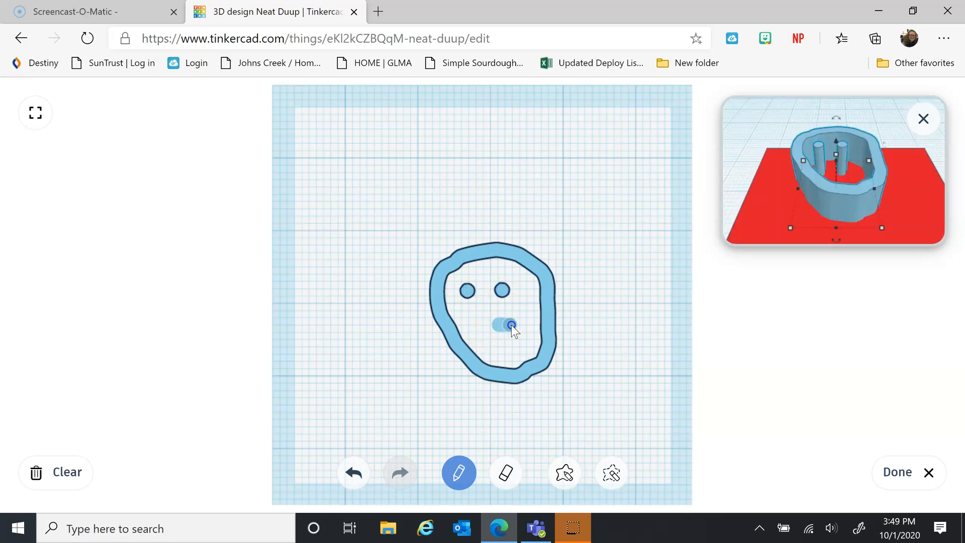
left_click_drag(510, 339, 500, 329)
Step: Add two pointed ears on top of the head and two whiskers on each side of the face
mouse_move(457, 248)
left_mouse_down()
mouse_move(452, 233)
mouse_move(433, 234)
mouse_move(433, 265)
left_mouse_up()
mouse_move(505, 249)
left_mouse_down()
mouse_move(522, 234)
mouse_move(550, 236)
mouse_move(534, 263)
left_mouse_up()
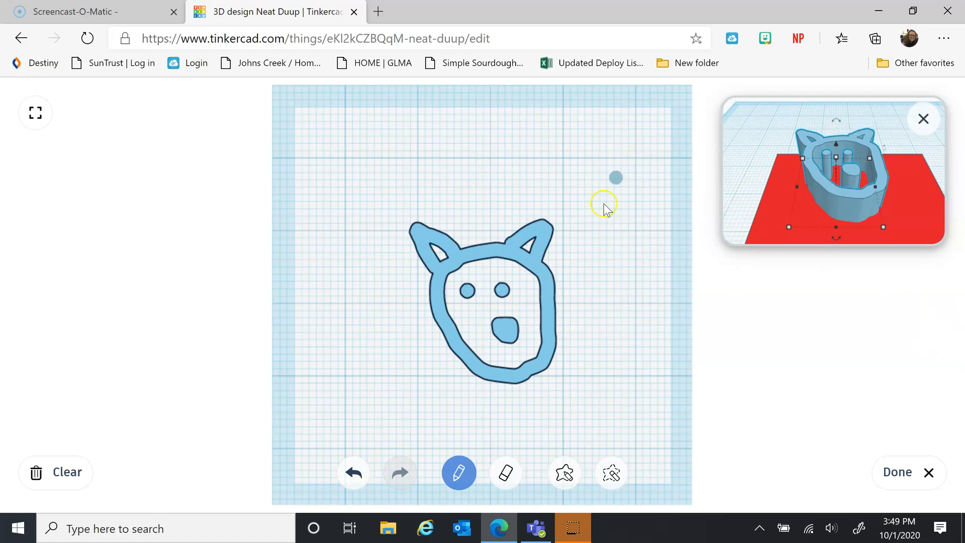
left_click_drag(484, 325, 412, 326)
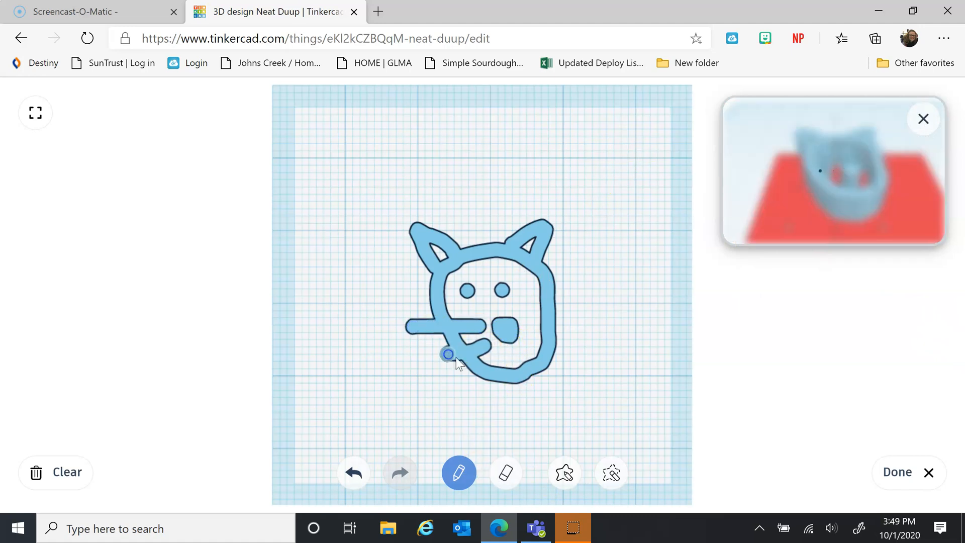
left_click_drag(541, 322, 585, 319)
left_click_drag(536, 350, 583, 354)
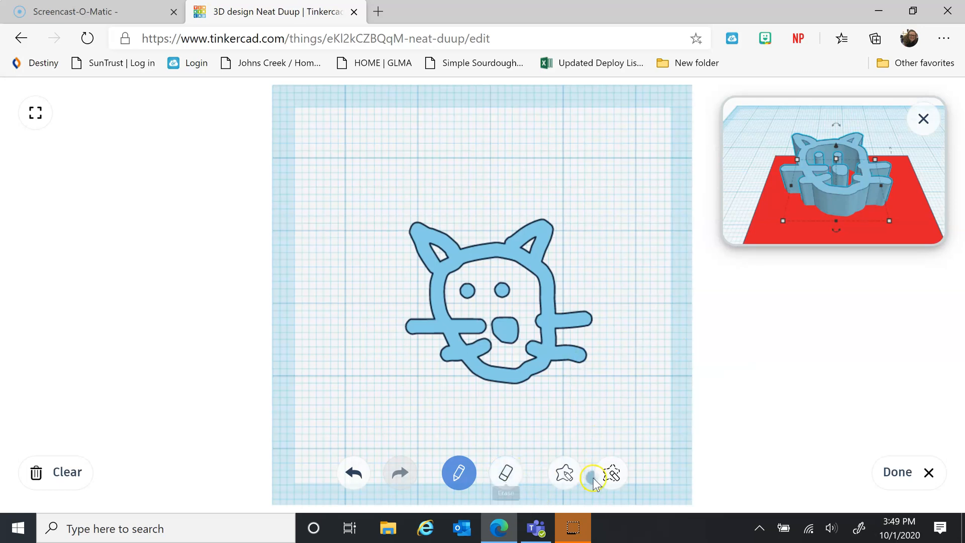
Step: Switch the scribble drawing to the Draw shape tool and finish the cat scribble
left_click(567, 477)
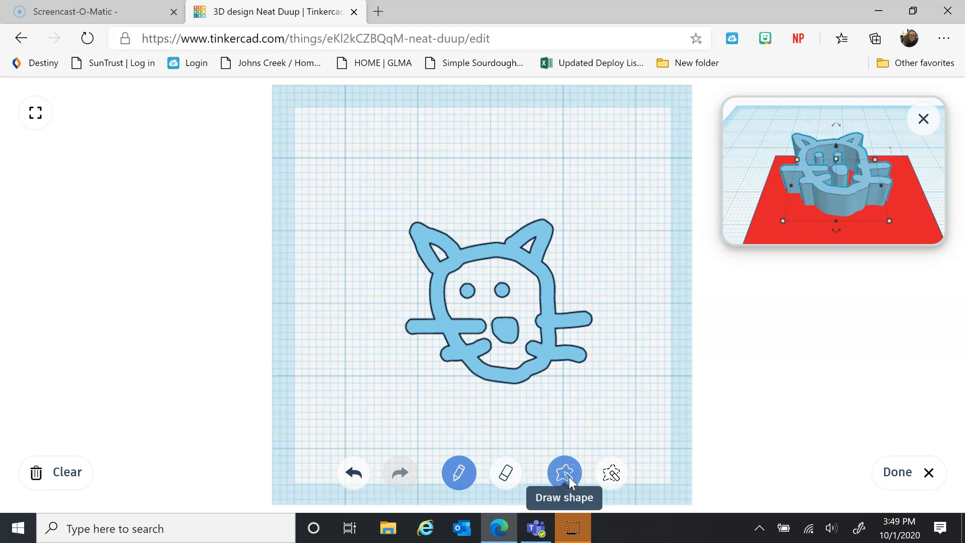
left_click(569, 477)
left_click(613, 475)
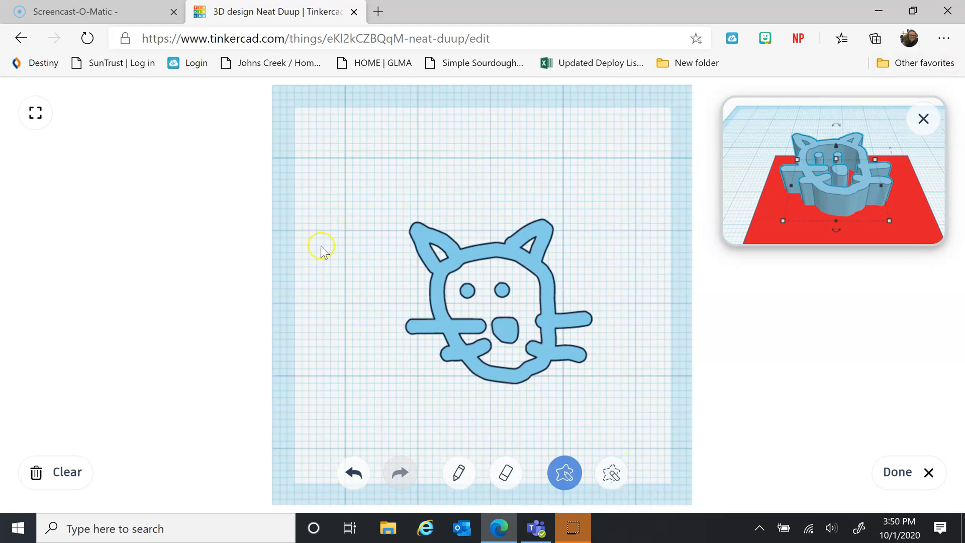
left_click(895, 472)
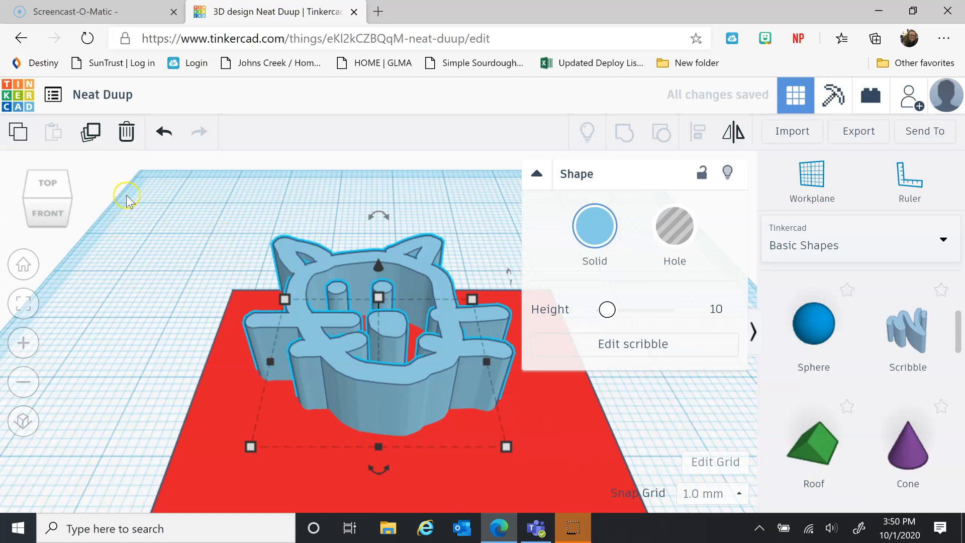
Step: Lower the cat scribble's height to 3 mm above the red slab
left_click(50, 213)
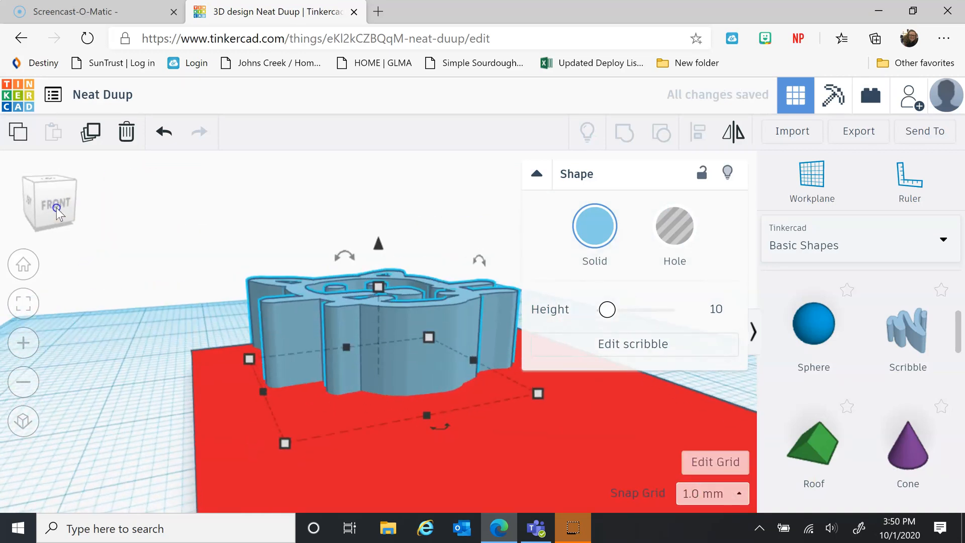
mouse_move(383, 285)
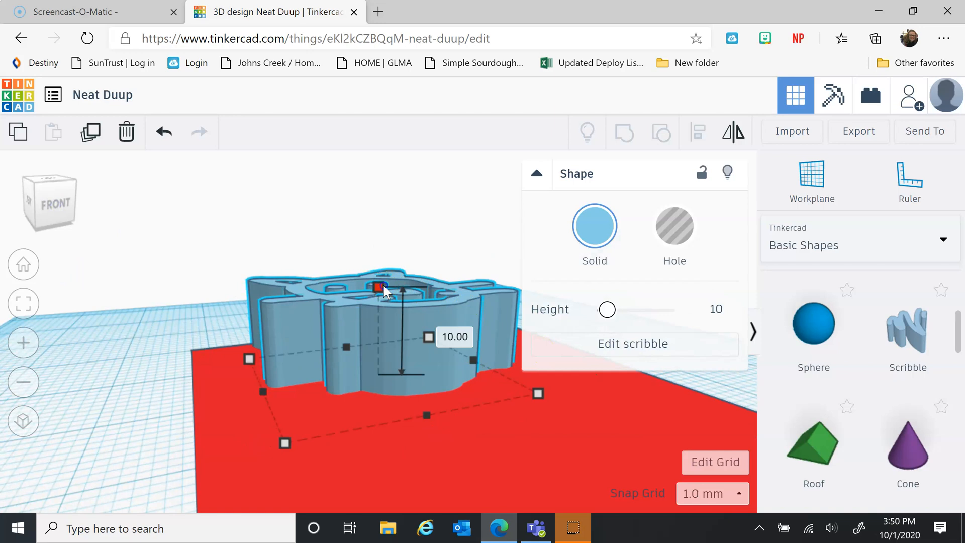
left_click_drag(384, 285, 385, 344)
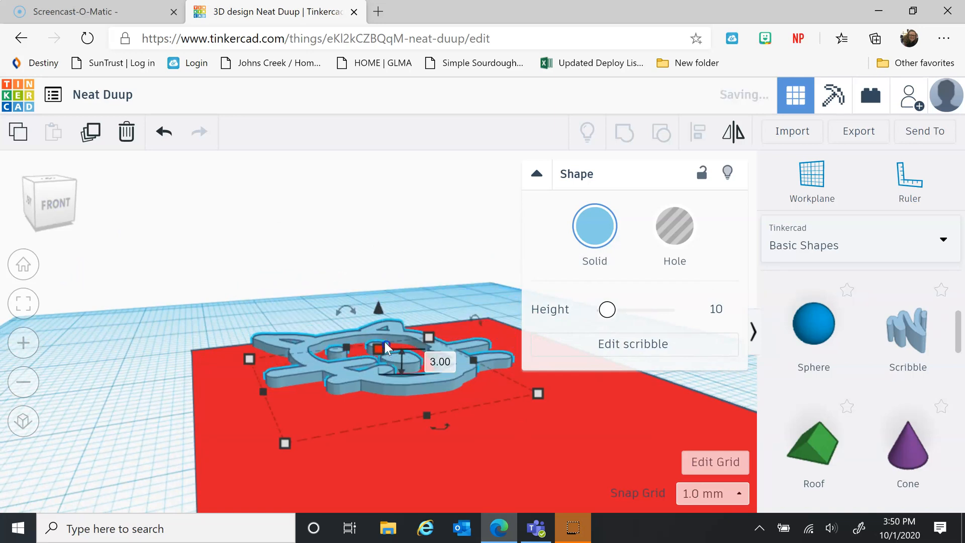
Step: Select the cat scribble together with the red slab and group them into one red shape
left_click_drag(52, 204, 52, 209)
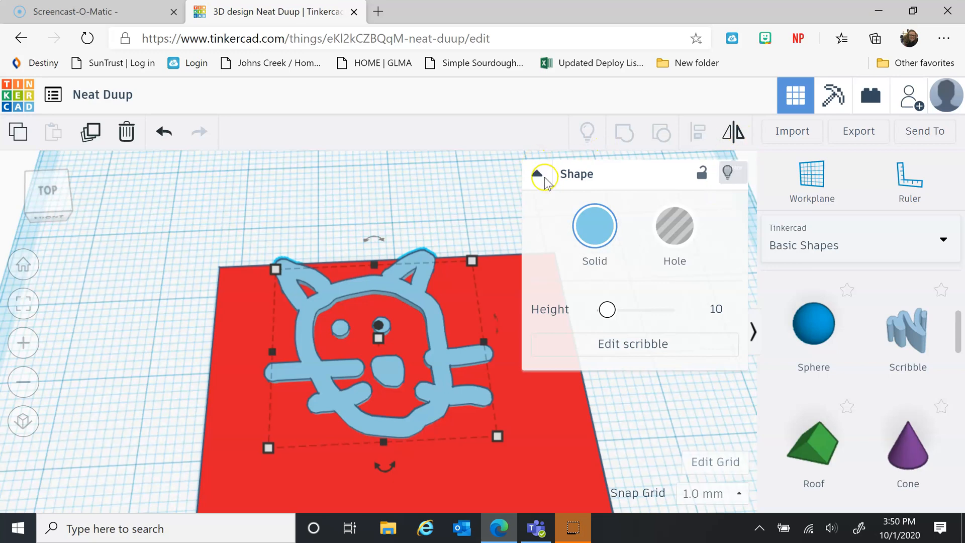
left_click(542, 176)
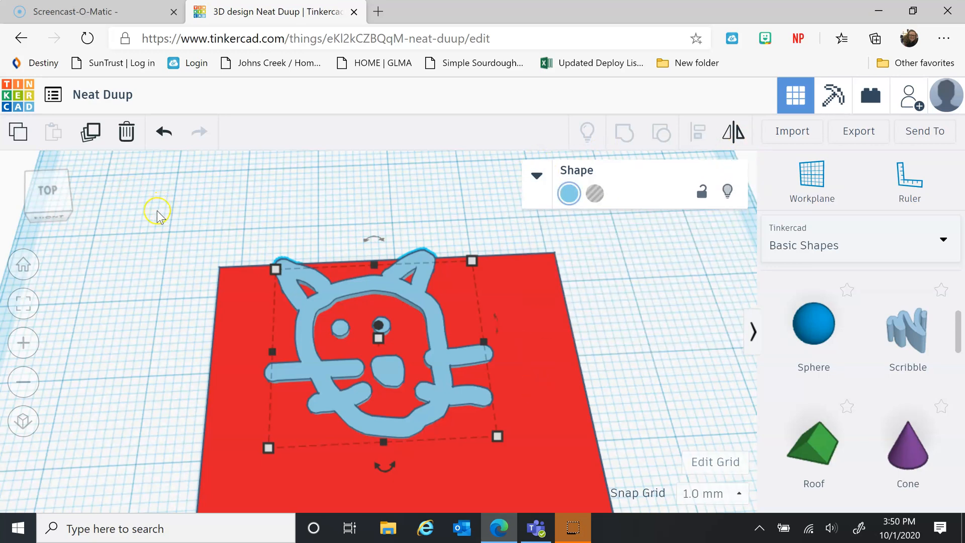
left_click_drag(153, 223, 660, 492)
scroll(679, 261, "up", 2)
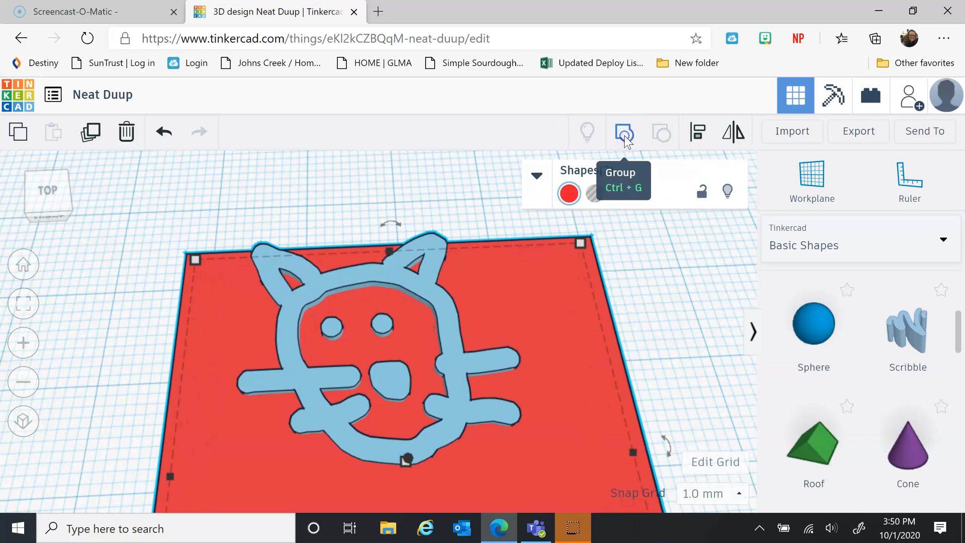
left_click(624, 135)
scroll(639, 317, "down", 3)
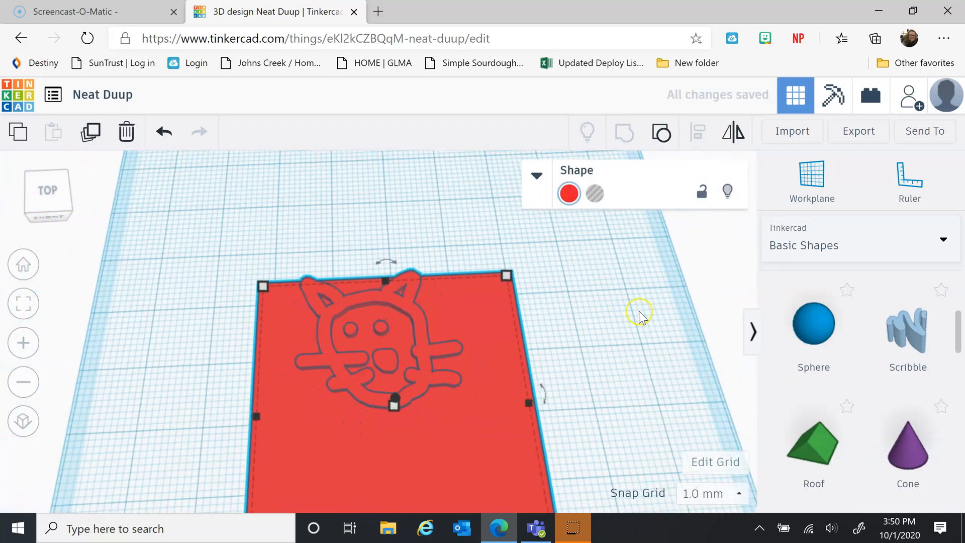
scroll(638, 316, "down", 2)
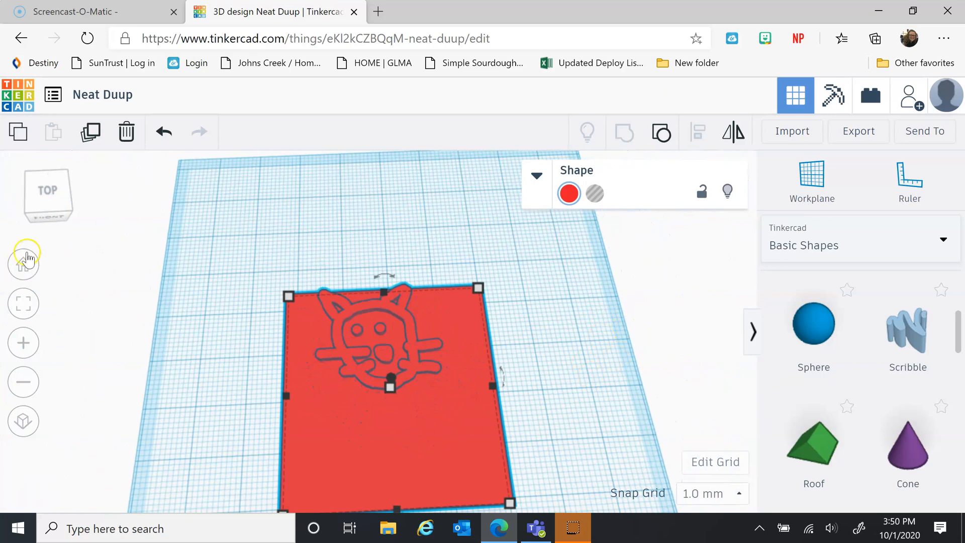
left_click(39, 210)
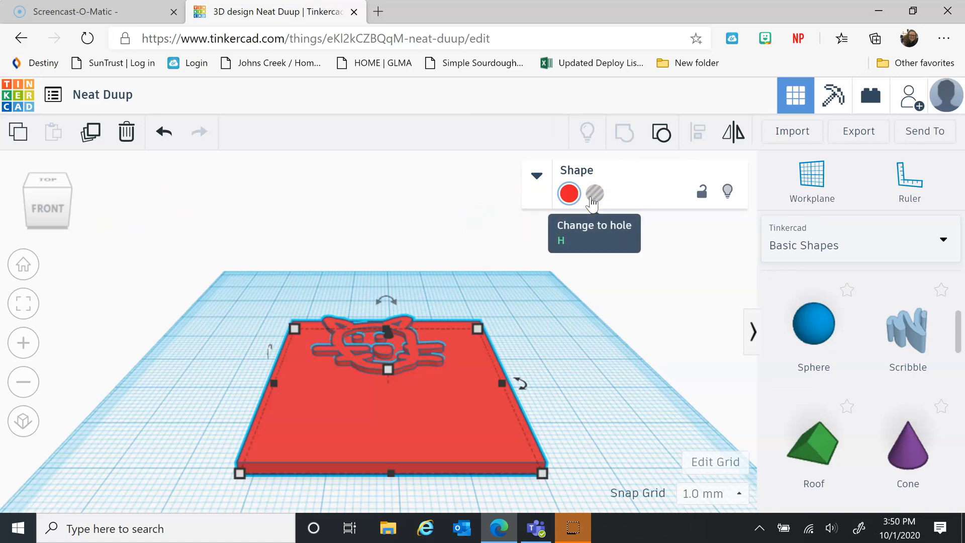
Step: Turn the grouped cat slab into a hole, return it to solid red, and deselect it
left_click(594, 194)
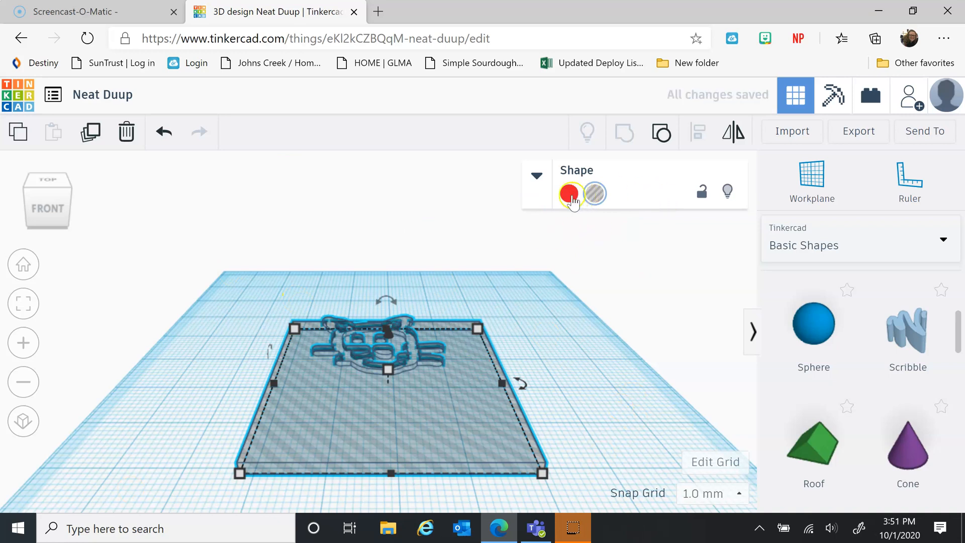
left_click(573, 199)
left_click(401, 196)
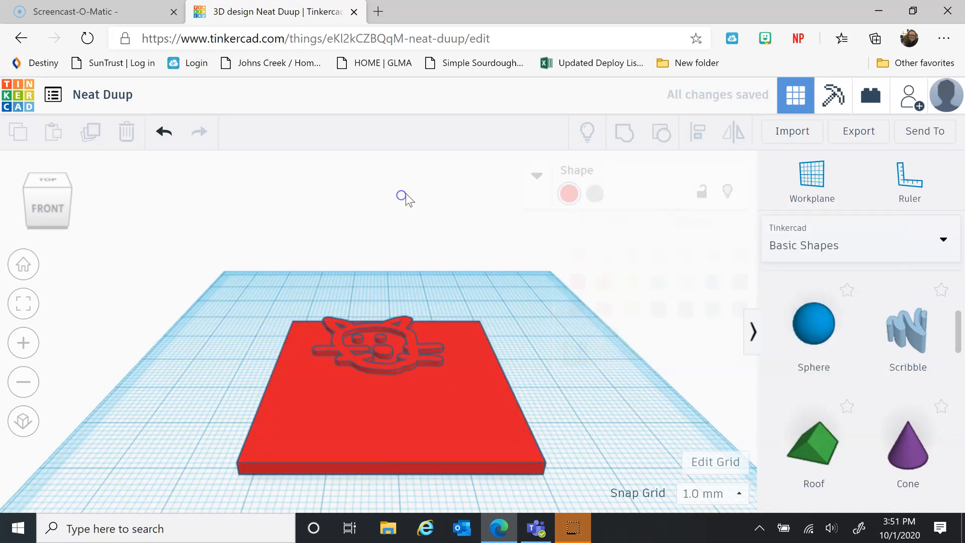
Step: Export everything in the design as an STL file for 3D printing
left_click(880, 142)
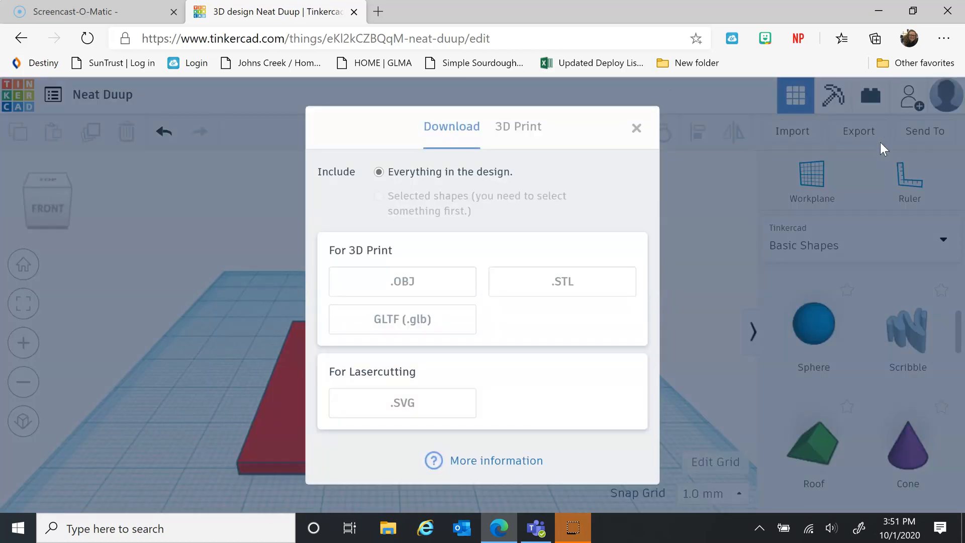
left_click(551, 282)
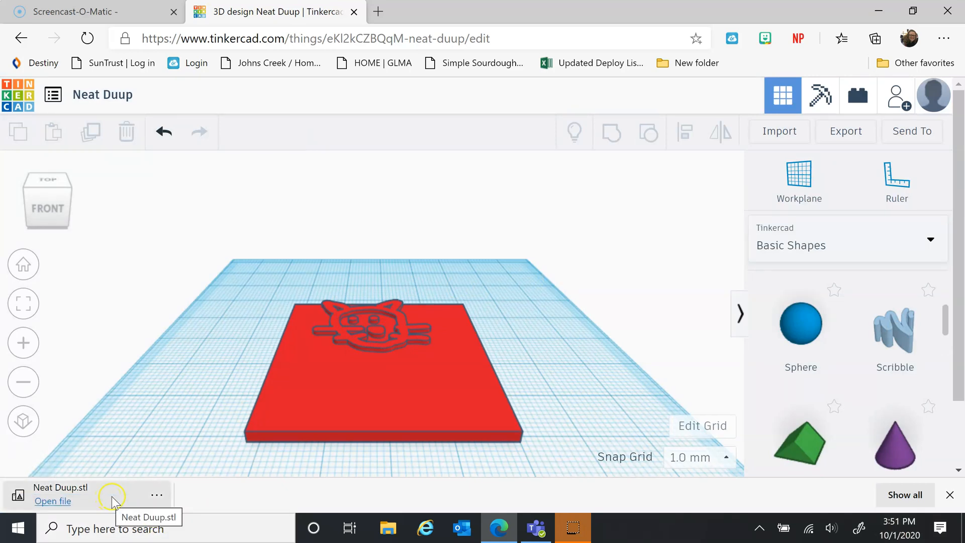
scroll(554, 303, "up", 4)
scroll(554, 304, "down", 3)
scroll(554, 303, "down", 1)
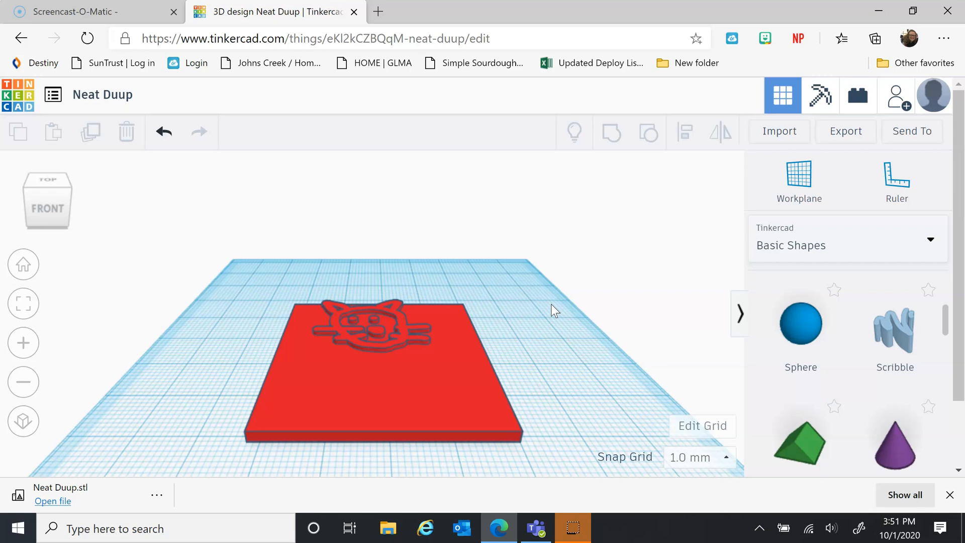
left_click(573, 528)
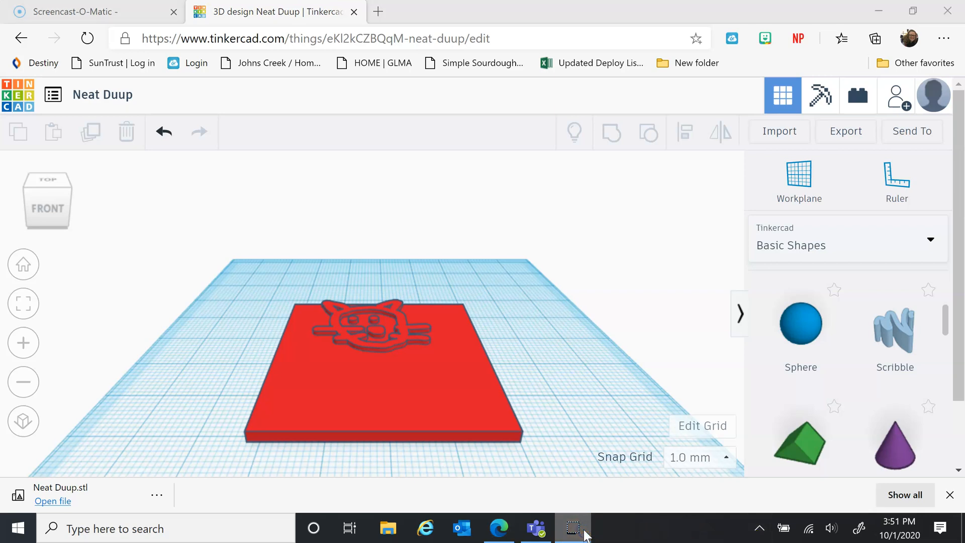